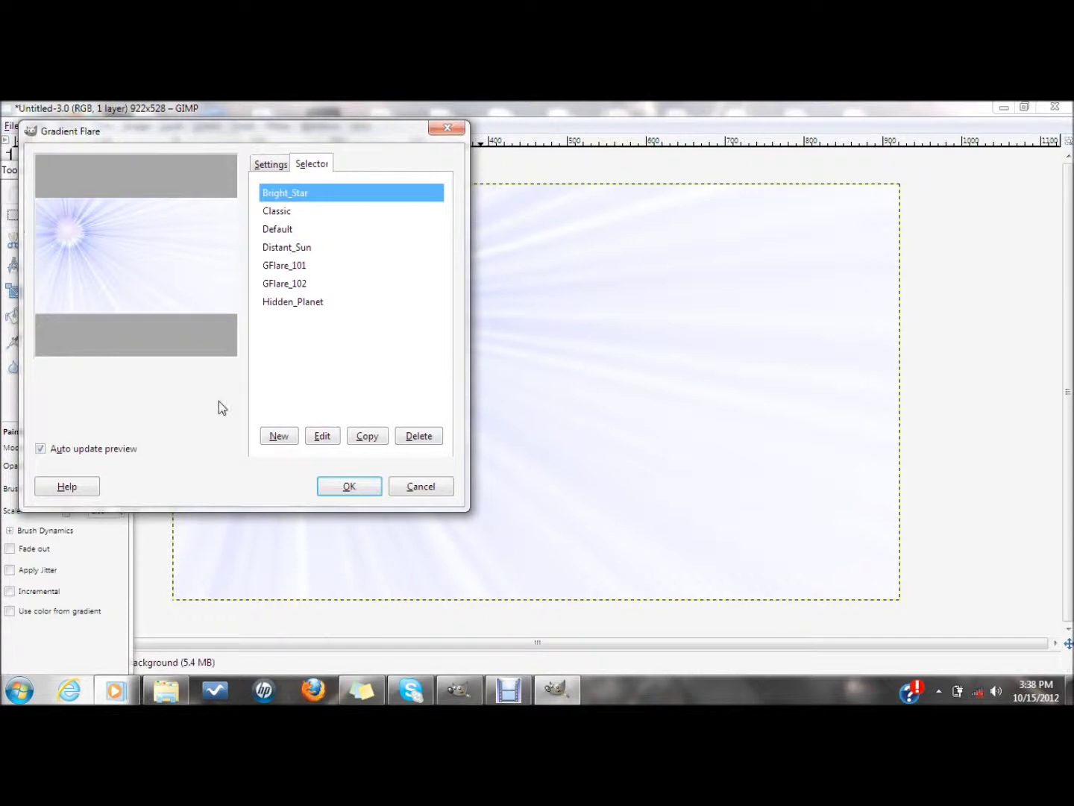
# - Apply the Bright_Star gradient flare to the background and choose a new foreground colour for painting
pyautogui.click(349, 487)
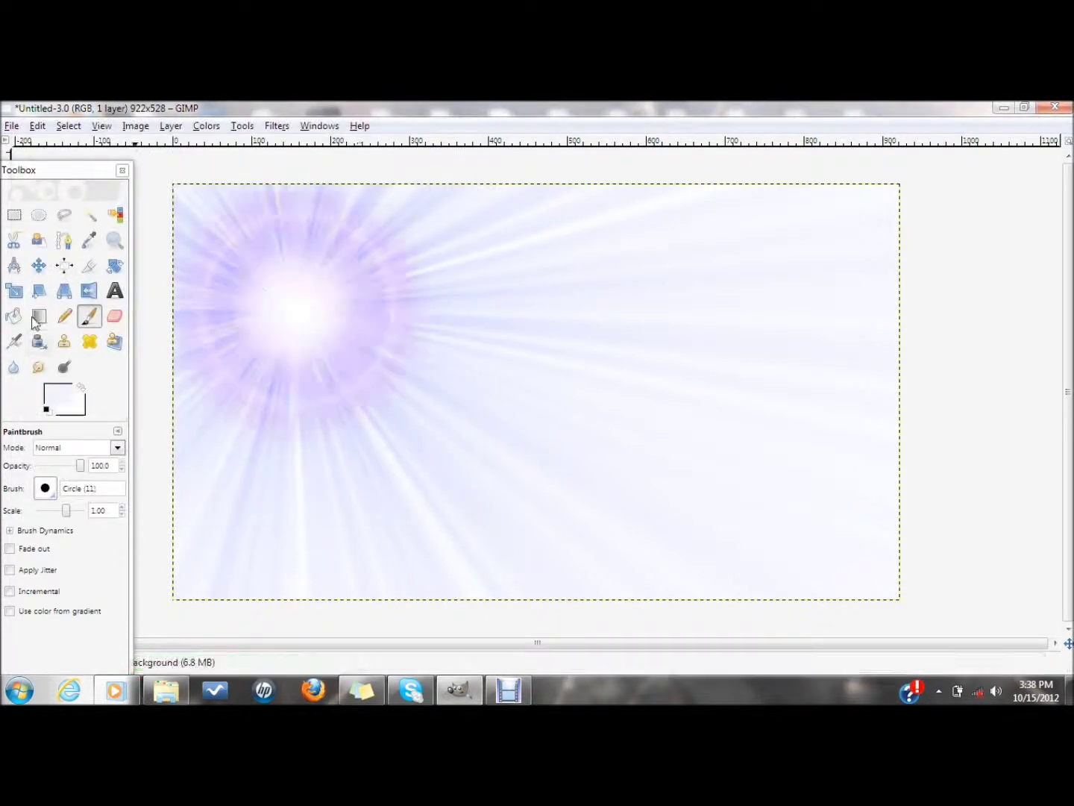
pyautogui.click(58, 396)
pyautogui.click(196, 289)
pyautogui.click(395, 466)
# - Paint broad Sand Dunes (AP) brush strokes over the flare at scale 10.00, with the opacity lowered to 43.4
pyautogui.moveTo(65, 510); pyautogui.dragTo(81, 511)
pyautogui.moveTo(246, 538)
pyautogui.mouseDown()
pyautogui.moveTo(293, 487)
pyautogui.moveTo(384, 208)
pyautogui.moveTo(554, 467)
pyautogui.moveTo(689, 396)
pyautogui.moveTo(858, 246)
pyautogui.mouseUp()
pyautogui.moveTo(52, 465); pyautogui.dragTo(57, 466)
pyautogui.moveTo(247, 515)
pyautogui.mouseDown()
pyautogui.moveTo(315, 547)
pyautogui.moveTo(822, 541)
pyautogui.mouseUp()
# - Change the foreground to a very dark navy, paint wide strokes over the canvas and undo the last one
pyautogui.click(58, 393)
pyautogui.moveTo(194, 285); pyautogui.dragTo(151, 276)
pyautogui.click(396, 467)
pyautogui.moveTo(299, 478); pyautogui.dragTo(1010, 395)
pyautogui.moveTo(821, 418)
pyautogui.mouseDown()
pyautogui.moveTo(670, 576)
pyautogui.moveTo(835, 485)
pyautogui.mouseUp()
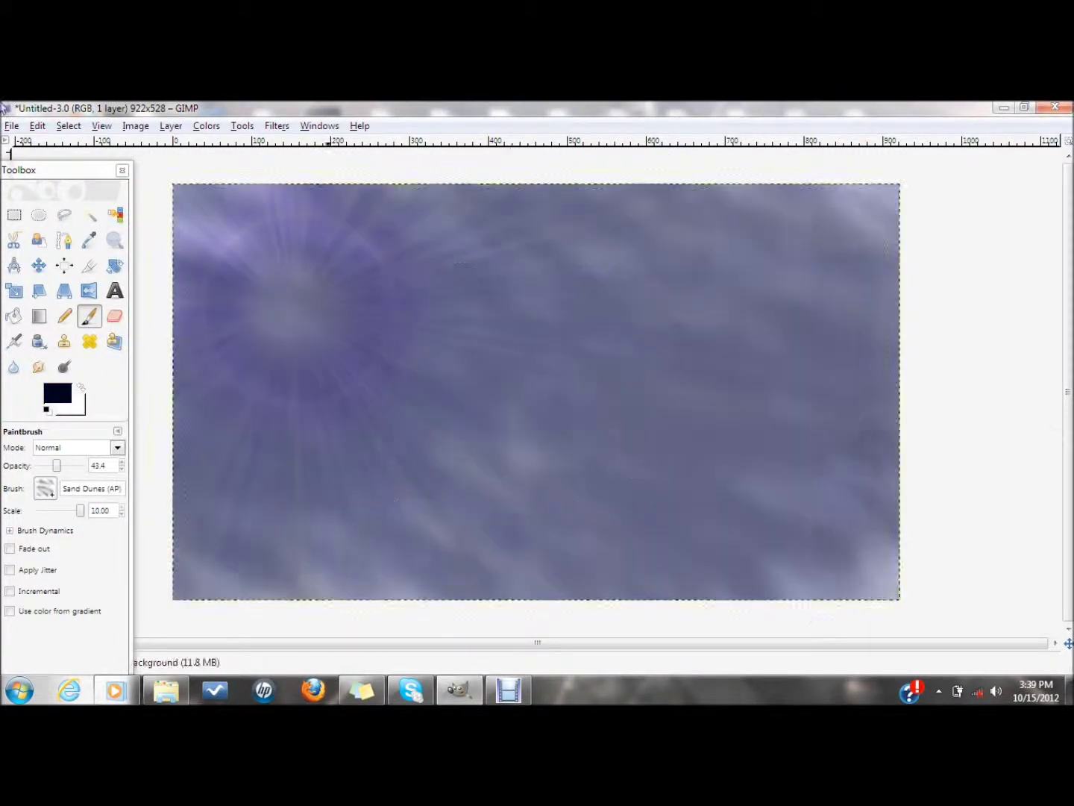
pyautogui.hotkey('ctrl', 'z')
# - Try a diagonal stroke across the canvas with the Pencil Sketch#1 brush and undo it
pyautogui.click(43, 494)
pyautogui.click(82, 480)
pyautogui.click(46, 489)
pyautogui.click(138, 368)
pyautogui.moveTo(196, 478)
pyautogui.mouseDown()
pyautogui.moveTo(706, 514)
pyautogui.moveTo(655, 246)
pyautogui.moveTo(858, 246)
pyautogui.mouseUp()
pyautogui.hotkey('ctrl', 'z')
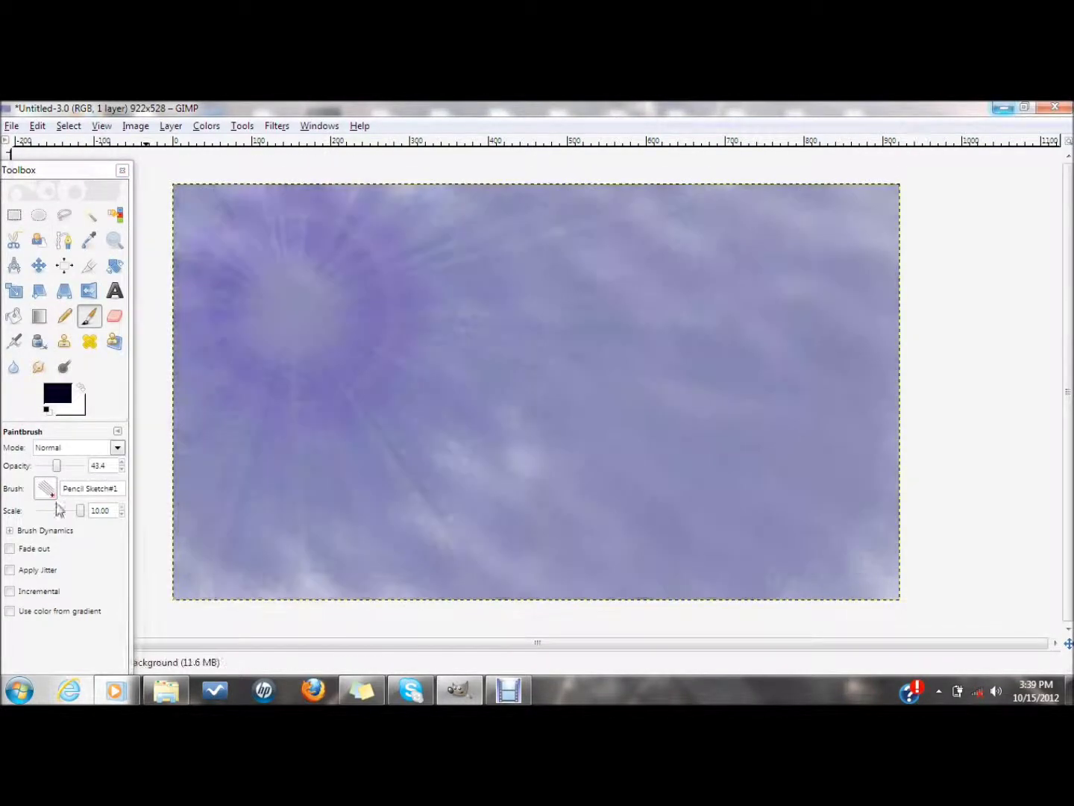
# - Try texturing the canvas with the Galaxy, Big brush at scale 9.33 and undo the stroke
pyautogui.click(45, 488)
pyautogui.doubleClick(70, 365)
pyautogui.moveTo(547, 380)
pyautogui.mouseDown()
pyautogui.moveTo(495, 375)
pyautogui.moveTo(757, 393)
pyautogui.mouseUp()
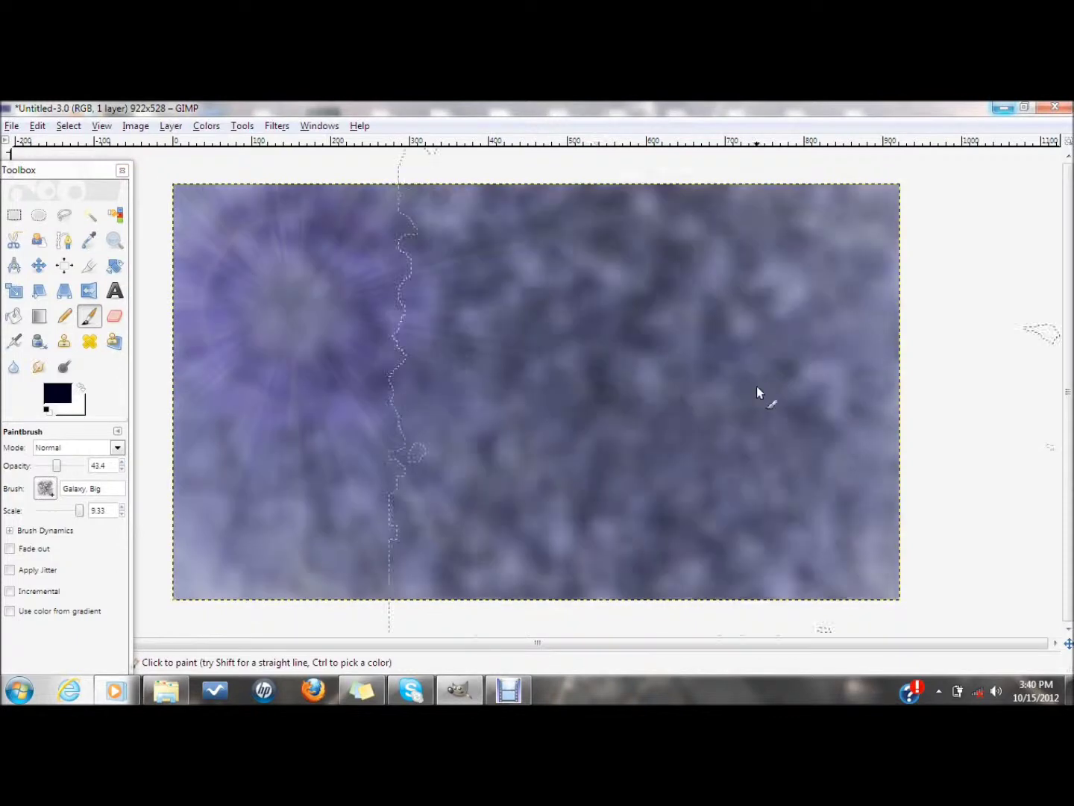
pyautogui.hotkey('ctrl', 'z')
# - Adjust the background's brightness to -10 and its contrast to 63
pyautogui.click(205, 124)
pyautogui.click(238, 201)
pyautogui.moveTo(176, 226)
pyautogui.mouseDown()
pyautogui.moveTo(296, 225)
pyautogui.moveTo(218, 225)
pyautogui.mouseUp()
pyautogui.moveTo(176, 207)
pyautogui.mouseDown()
pyautogui.moveTo(190, 208)
pyautogui.moveTo(170, 207)
pyautogui.mouseUp()
pyautogui.moveTo(218, 226); pyautogui.dragTo(222, 227)
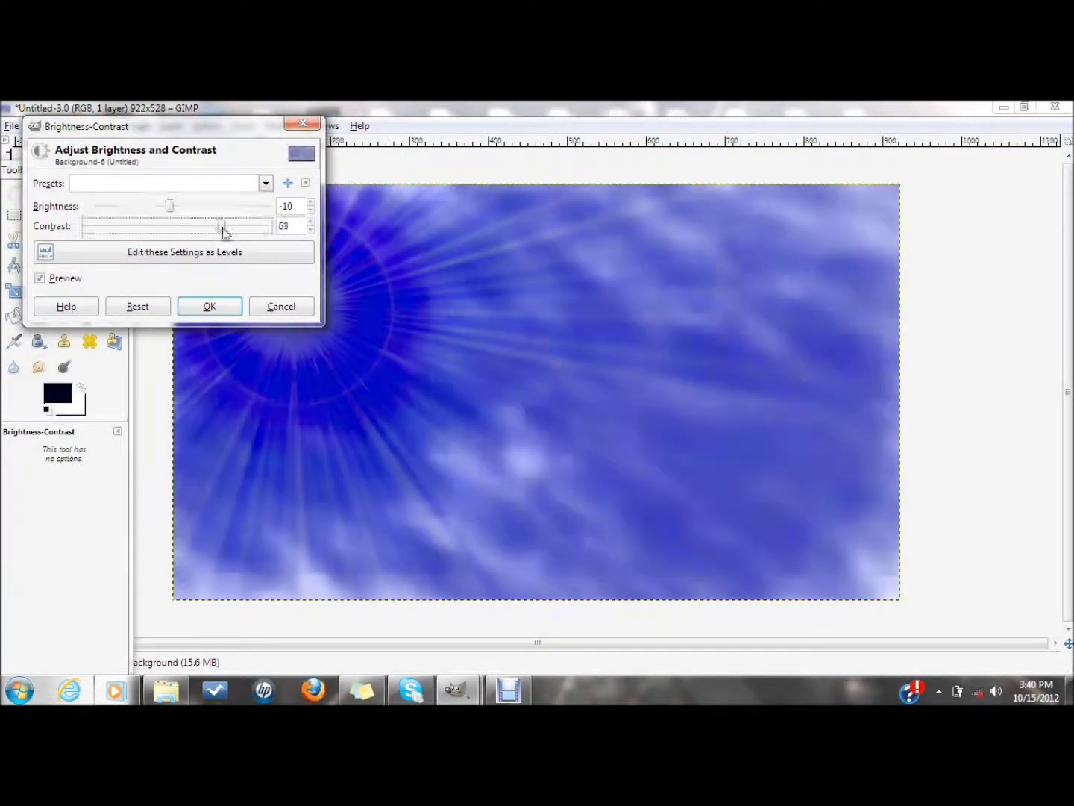
pyautogui.click(211, 306)
# - Run the IWarp distortion filter on the background
pyautogui.click(277, 126)
pyautogui.moveTo(344, 247)
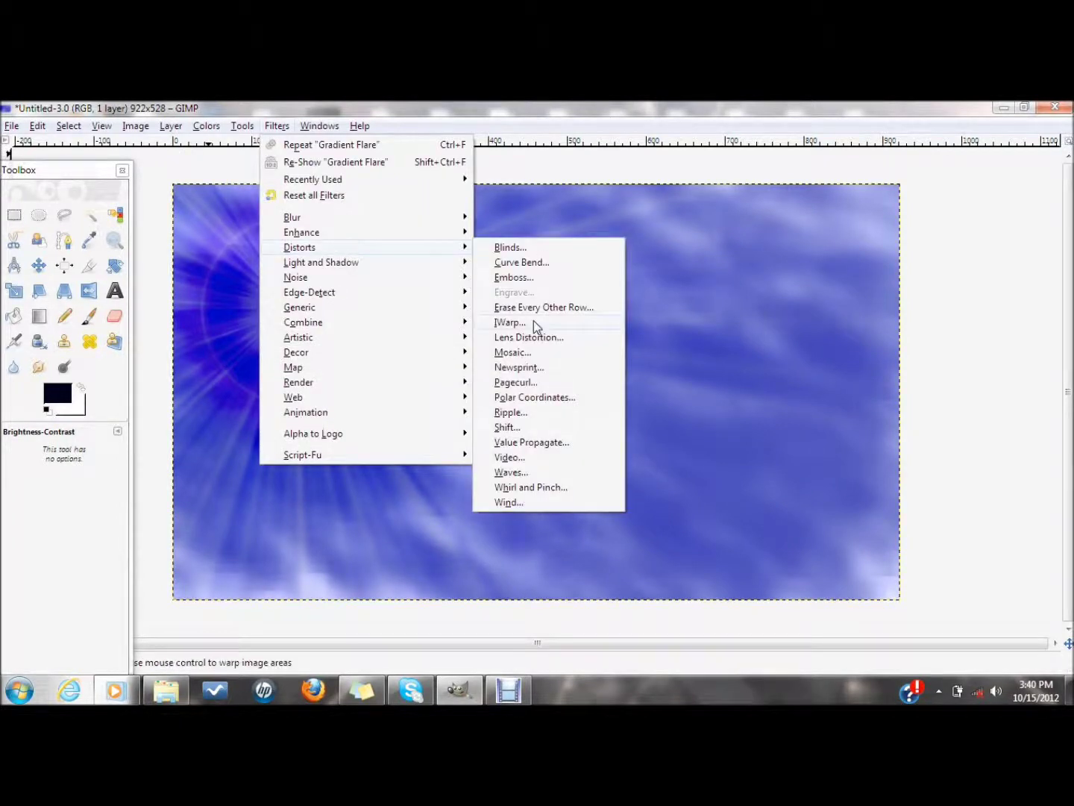
pyautogui.click(511, 322)
pyautogui.click(450, 462)
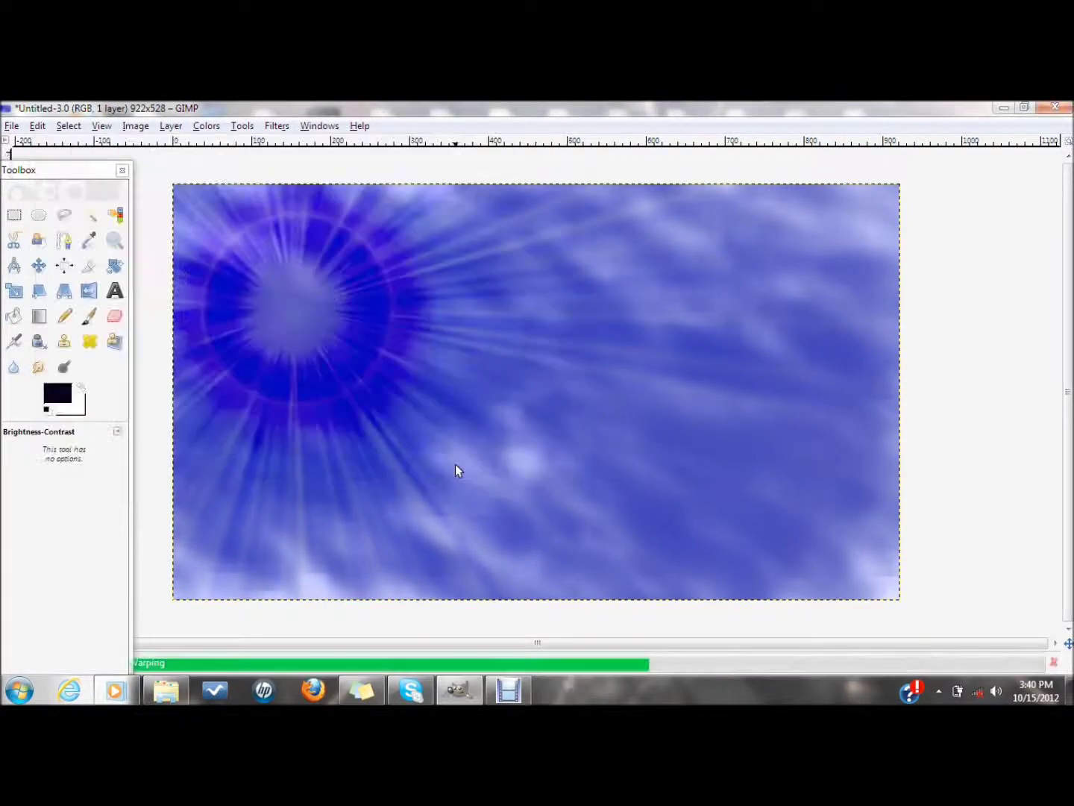
# - Rerun IWarp in Swirl CCW mode to twist the rays around the flare's centre
pyautogui.click(277, 126)
pyautogui.click(328, 162)
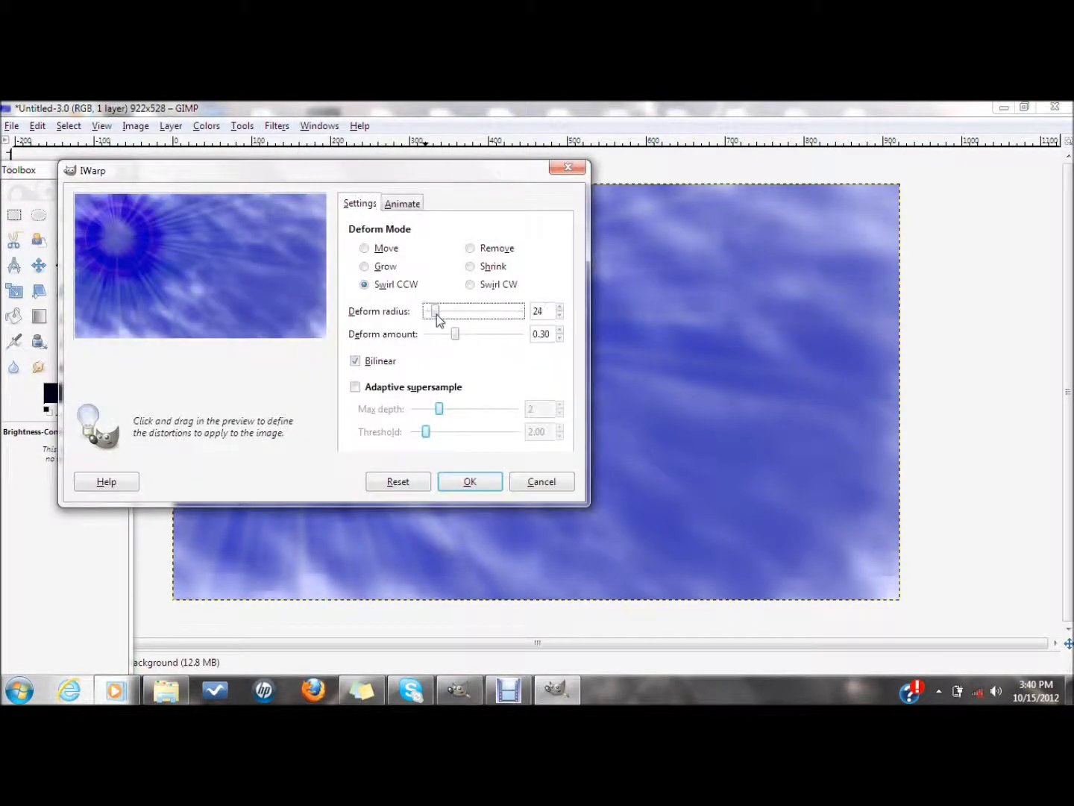
pyautogui.click(468, 475)
pyautogui.click(276, 126)
pyautogui.click(328, 163)
pyautogui.click(477, 502)
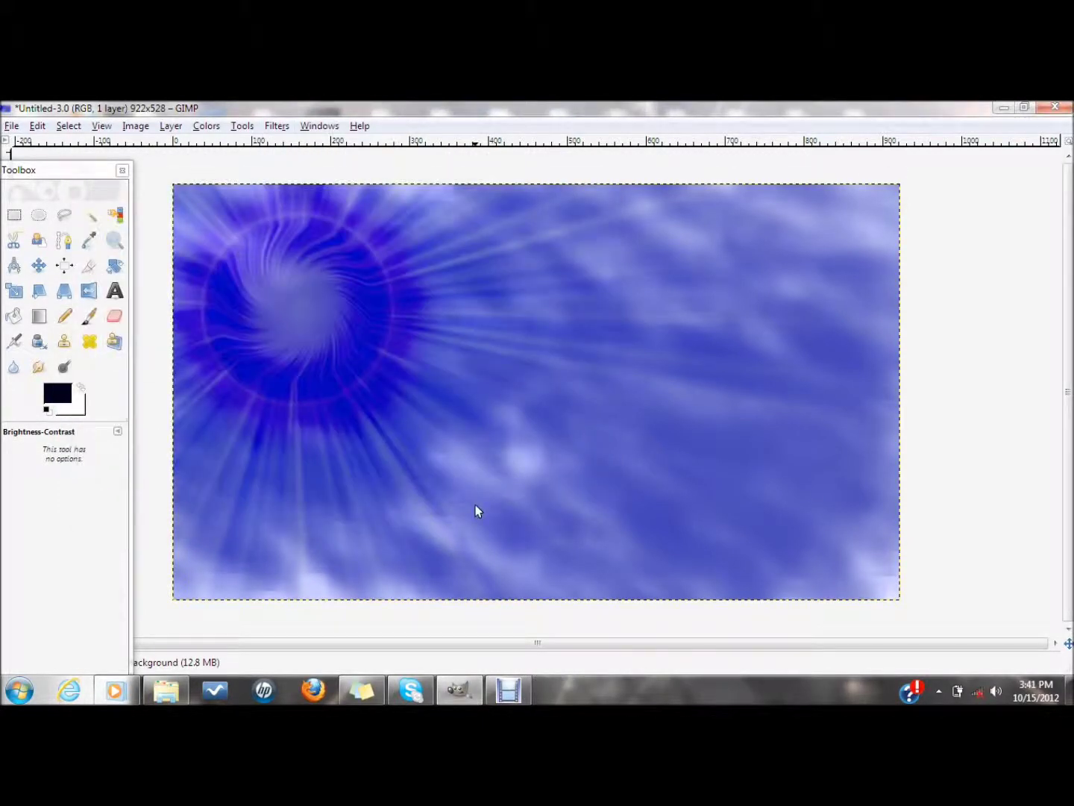
# - Apply IWarp again in Swirl CCW mode with a deform radius of 122, resetting the first distortion before swirling the whole flare
pyautogui.click(277, 125)
pyautogui.click(329, 163)
pyautogui.moveTo(480, 350); pyautogui.dragTo(511, 350)
pyautogui.moveTo(157, 265)
pyautogui.mouseDown()
pyautogui.moveTo(272, 247)
pyautogui.moveTo(222, 330)
pyautogui.moveTo(267, 285)
pyautogui.moveTo(299, 277)
pyautogui.mouseUp()
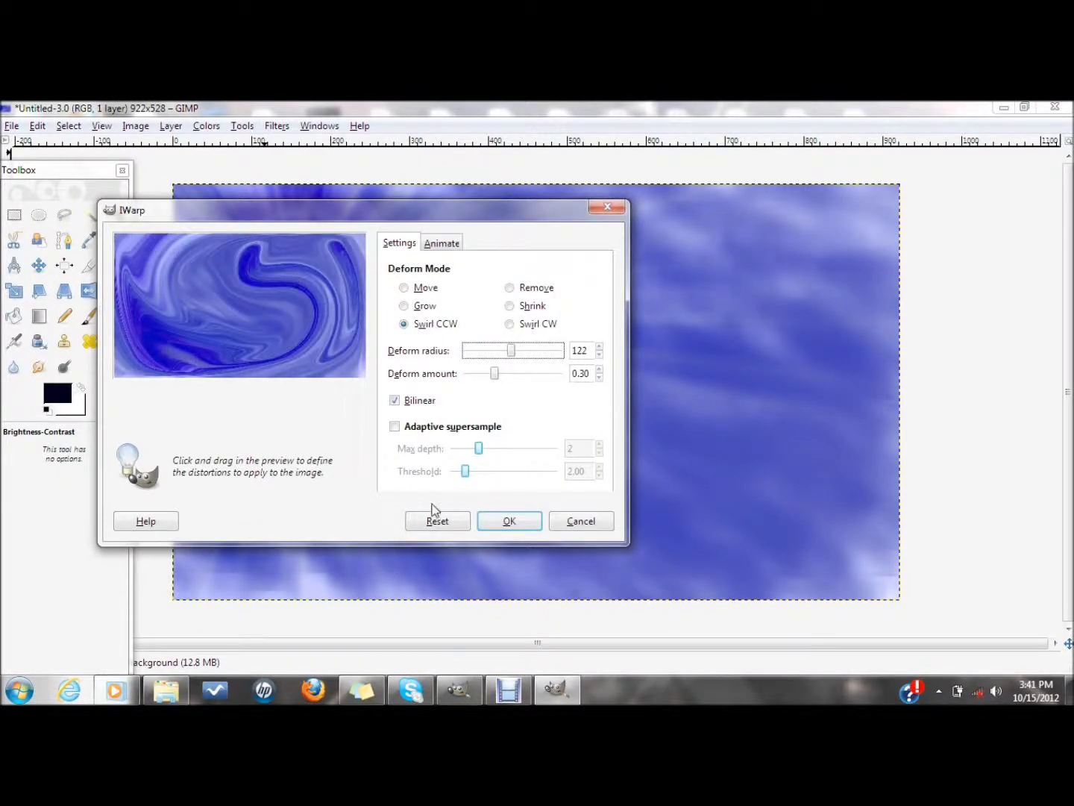
pyautogui.click(437, 520)
pyautogui.click(509, 520)
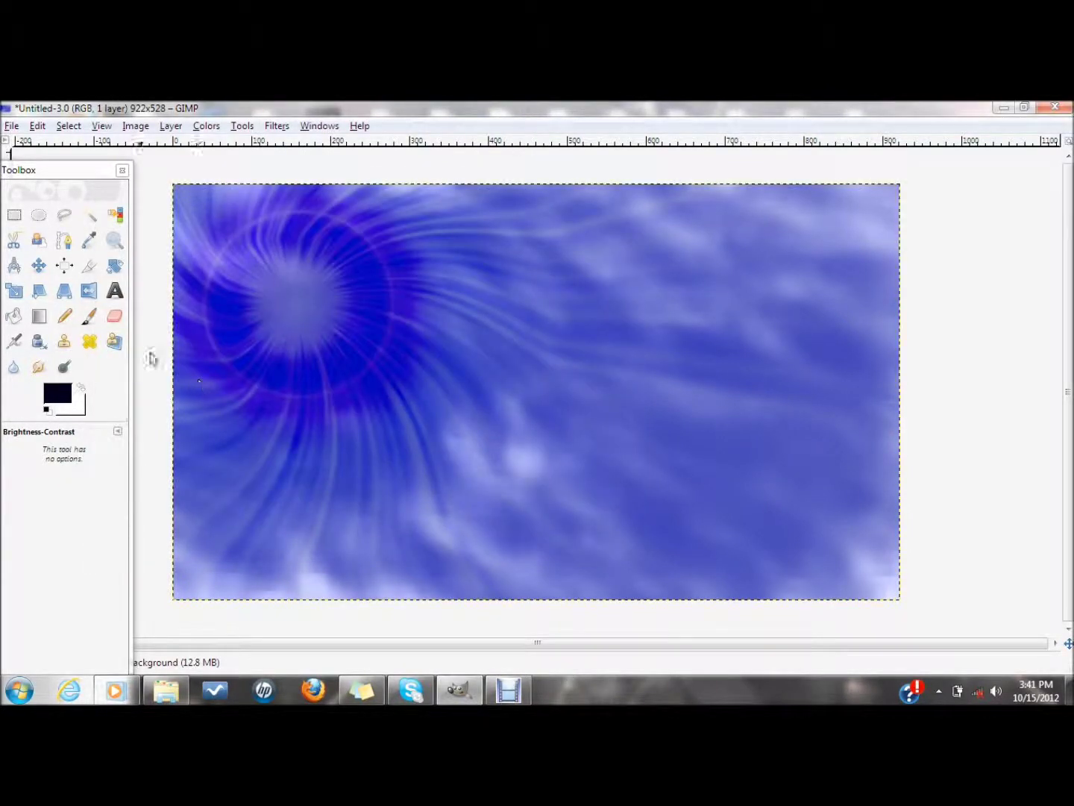
# - Smudge the cloudy parts of the background with the Galaxy, Big brush at 39.6 opacity, undoing the first full-strength strokes
pyautogui.click(38, 366)
pyautogui.moveTo(696, 513); pyautogui.dragTo(896, 336)
pyautogui.moveTo(897, 337)
pyautogui.mouseDown()
pyautogui.moveTo(750, 522)
pyautogui.moveTo(560, 190)
pyautogui.mouseUp()
pyautogui.hotkey('ctrl', 'z')
pyautogui.moveTo(80, 464); pyautogui.dragTo(54, 465)
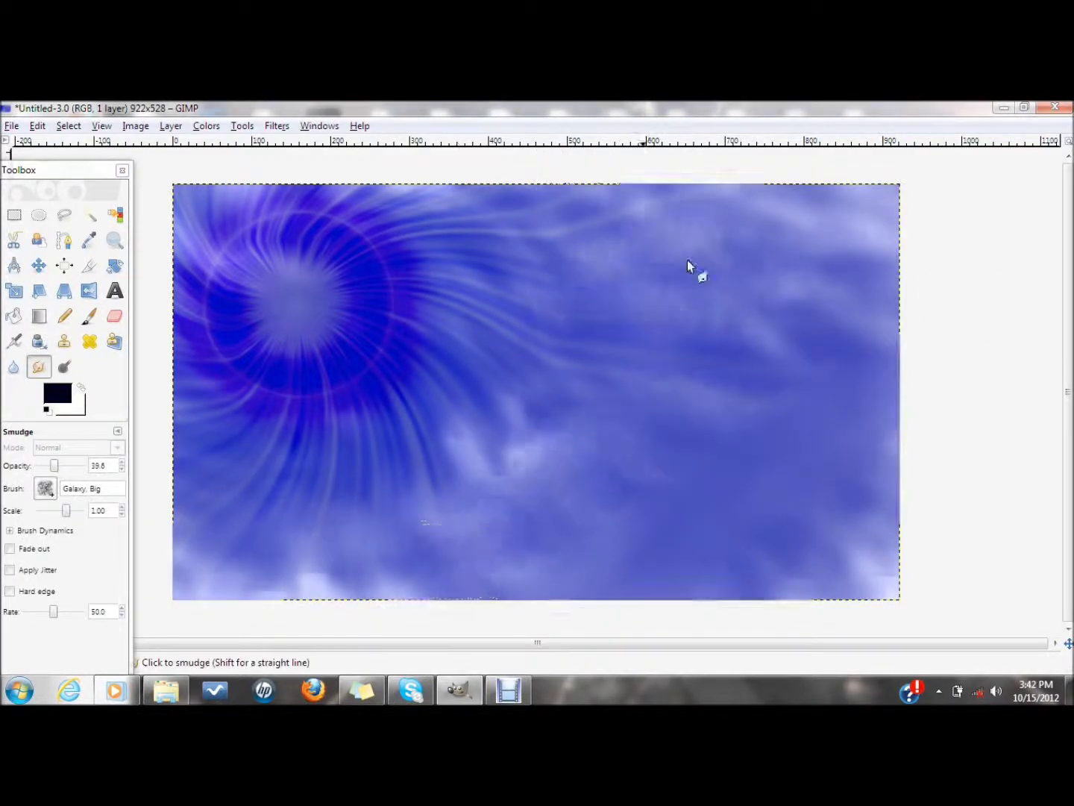
pyautogui.moveTo(784, 370)
pyautogui.mouseDown()
pyautogui.moveTo(976, 518)
pyautogui.moveTo(630, 553)
pyautogui.moveTo(486, 543)
pyautogui.mouseUp()
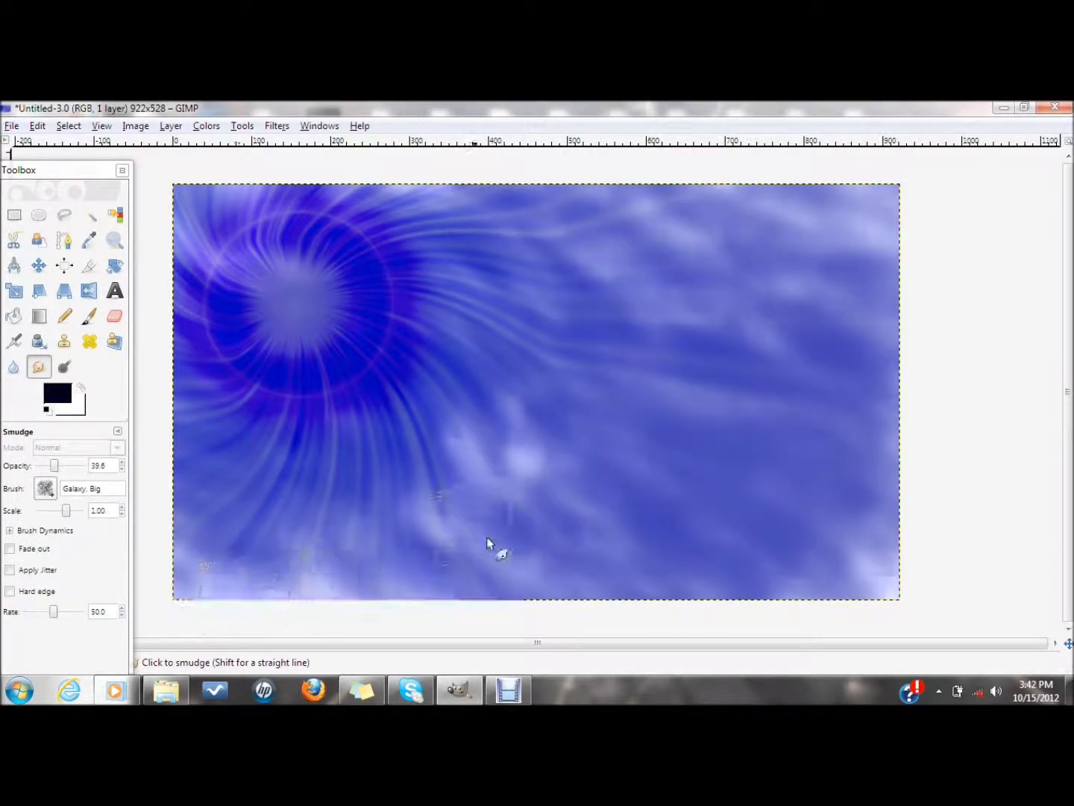
pyautogui.moveTo(564, 336); pyautogui.dragTo(571, 255)
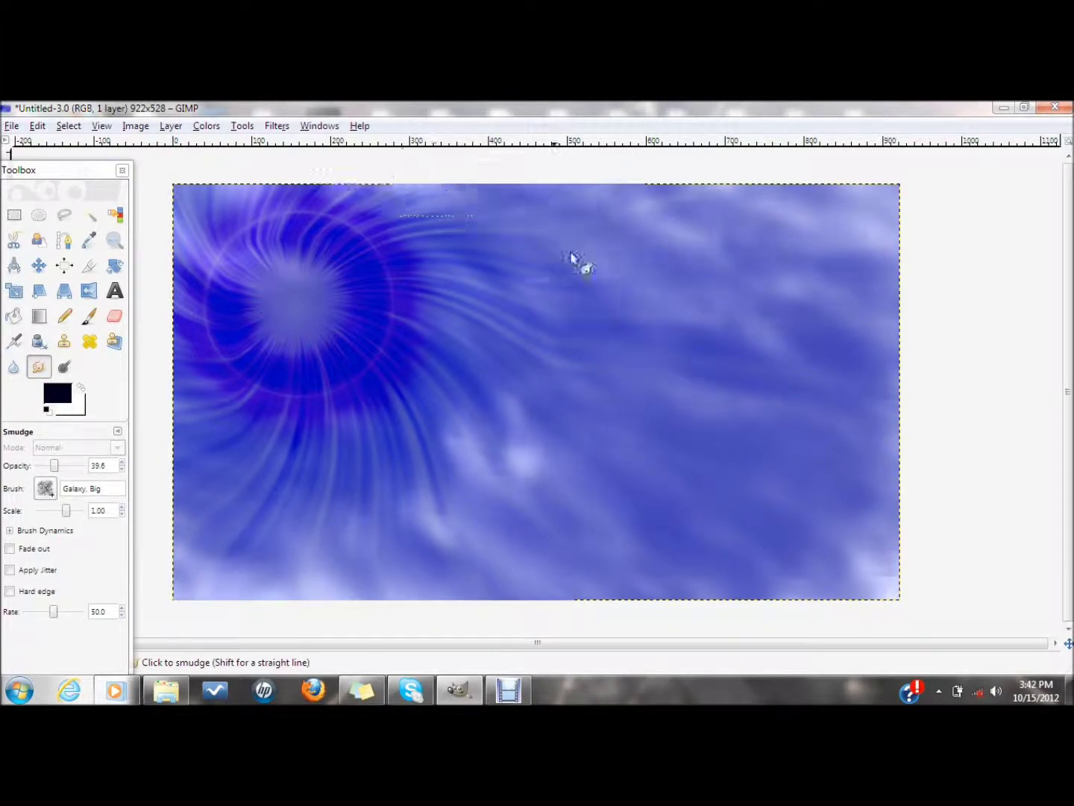
# - Add the Ali trans picture from the Alice folder as a layer and move it to the right part of the image
pyautogui.click(114, 691)
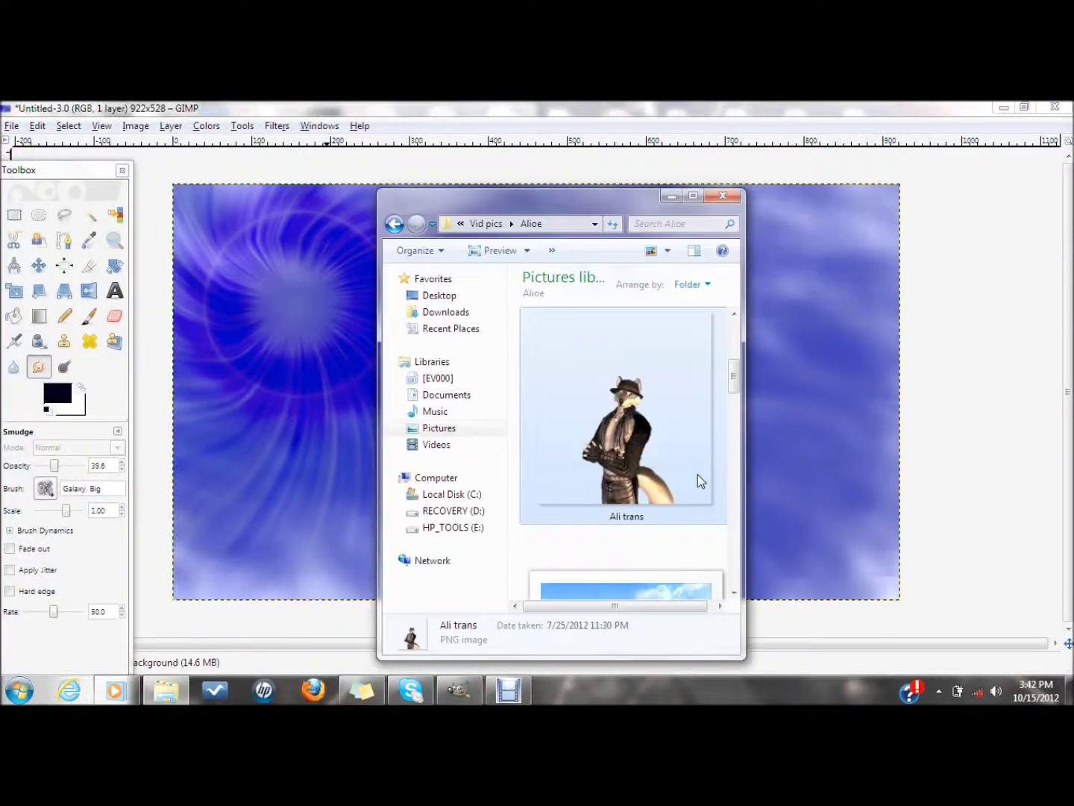
pyautogui.moveTo(700, 481); pyautogui.dragTo(351, 414)
pyautogui.click(39, 265)
pyautogui.moveTo(553, 425); pyautogui.dragTo(749, 391)
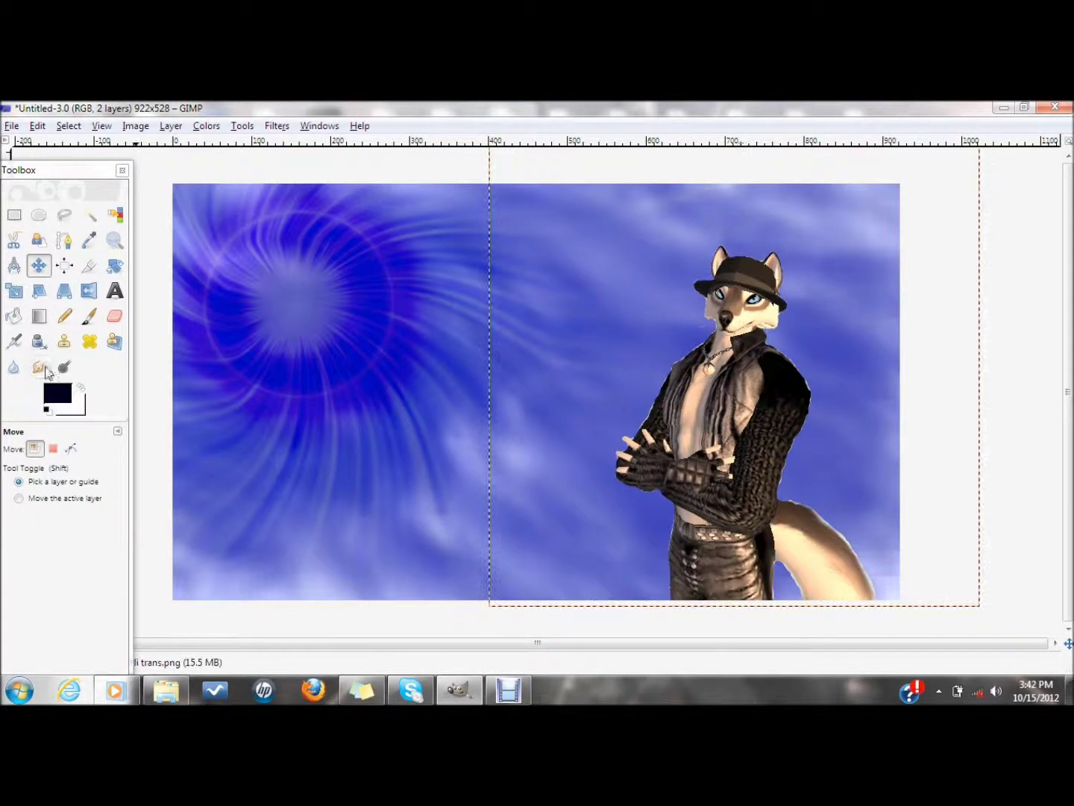
# - Brush over the figure's upper body with the Dodge / Burn tool and set its type to Burn
pyautogui.click(64, 367)
pyautogui.moveTo(687, 468)
pyautogui.mouseDown()
pyautogui.moveTo(689, 395)
pyautogui.moveTo(687, 553)
pyautogui.moveTo(803, 589)
pyautogui.moveTo(685, 359)
pyautogui.moveTo(777, 675)
pyautogui.moveTo(744, 490)
pyautogui.moveTo(808, 230)
pyautogui.mouseUp()
pyautogui.click(20, 638)
# - Smudge the details around the figure's eyes with the Circle (13) brush at scale 0.05 and 100 opacity
pyautogui.click(114, 239)
pyautogui.click(760, 306)
pyautogui.click(760, 308)
pyautogui.click(760, 307)
pyautogui.click(760, 307)
pyautogui.click(760, 307)
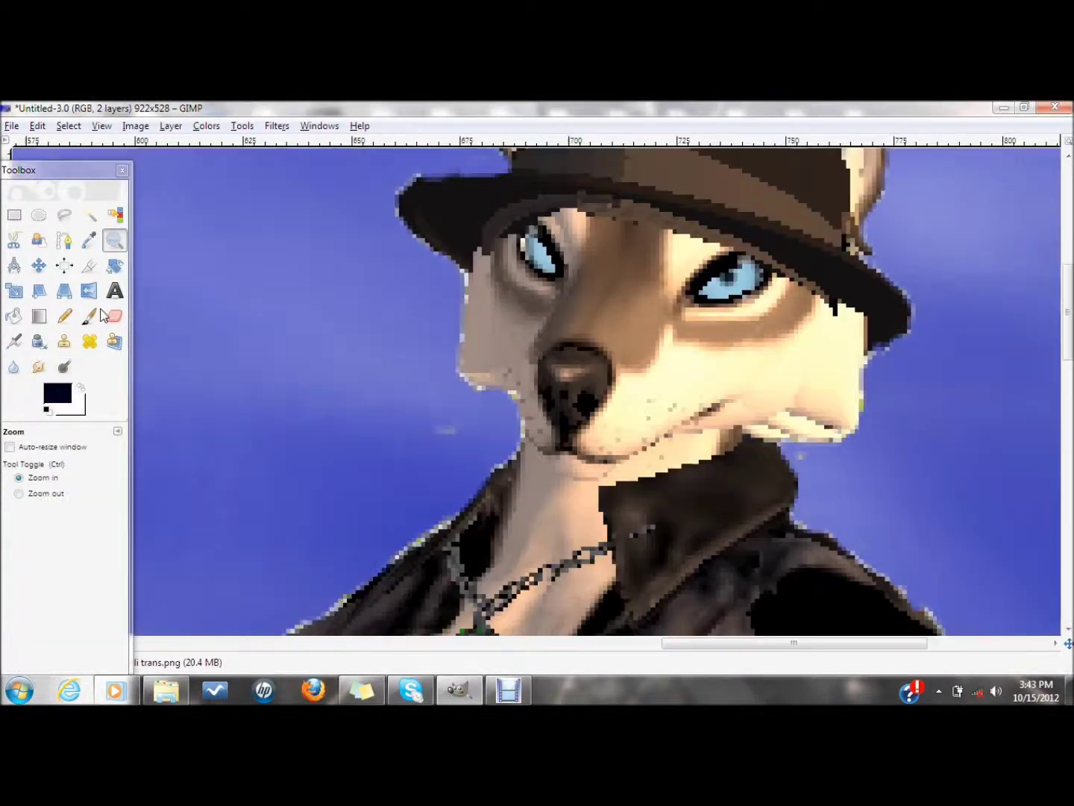
pyautogui.click(90, 317)
pyautogui.click(39, 366)
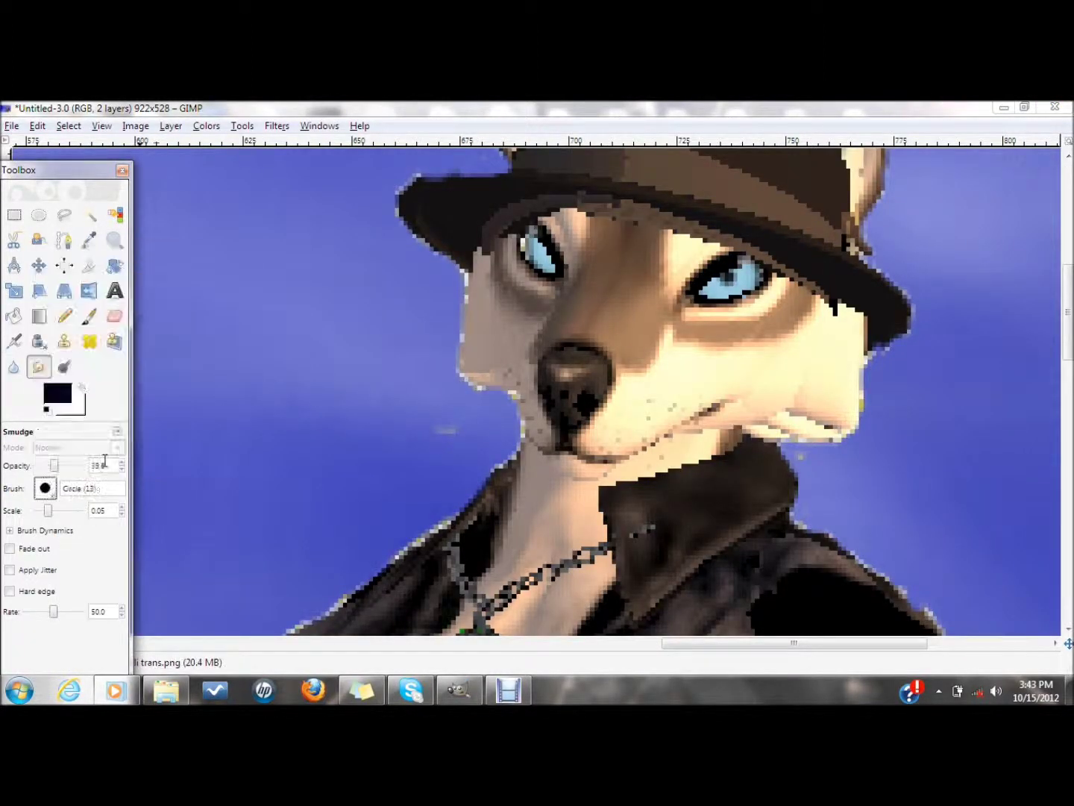
pyautogui.moveTo(53, 465); pyautogui.dragTo(42, 467)
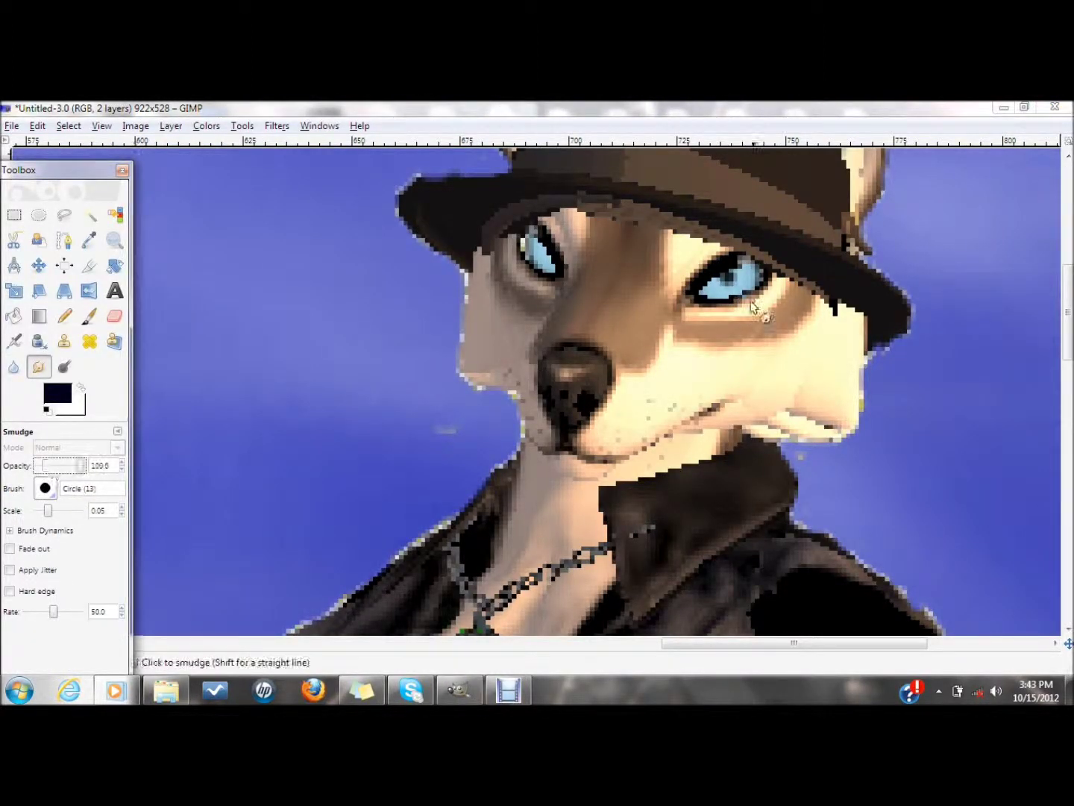
pyautogui.moveTo(751, 302); pyautogui.dragTo(739, 298)
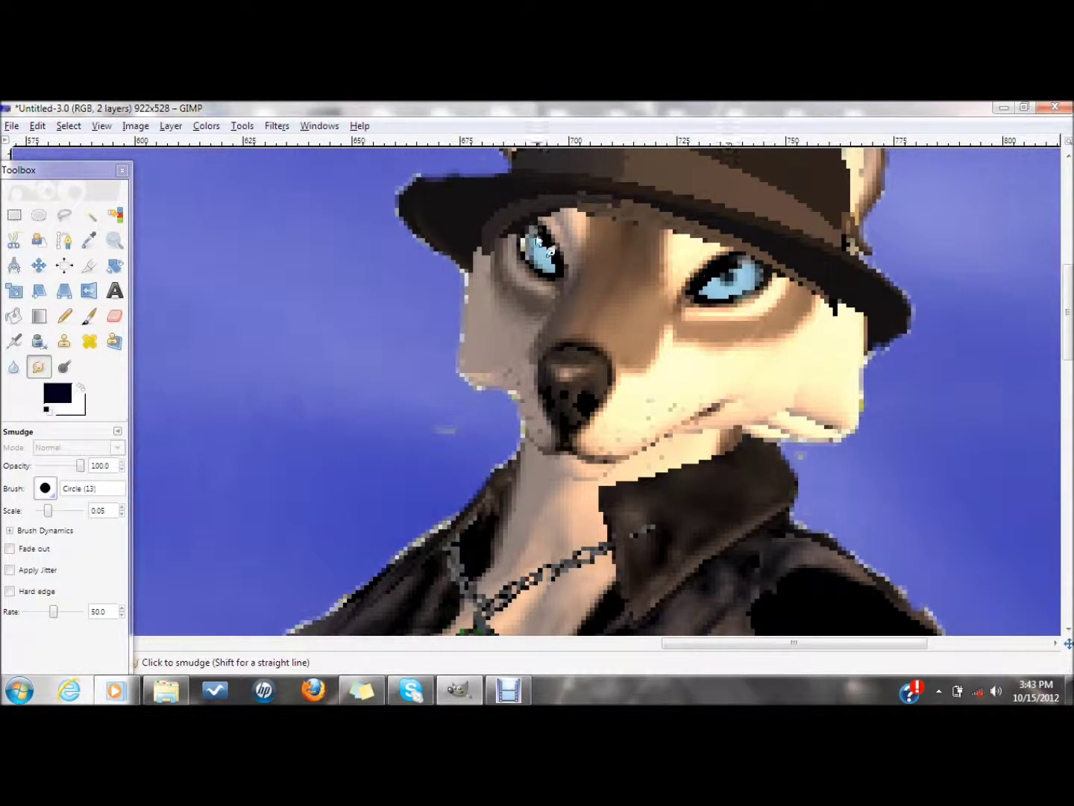
# - Clean up stray pixels around the figure's outline with the Eraser at 71.7 opacity
pyautogui.click(112, 318)
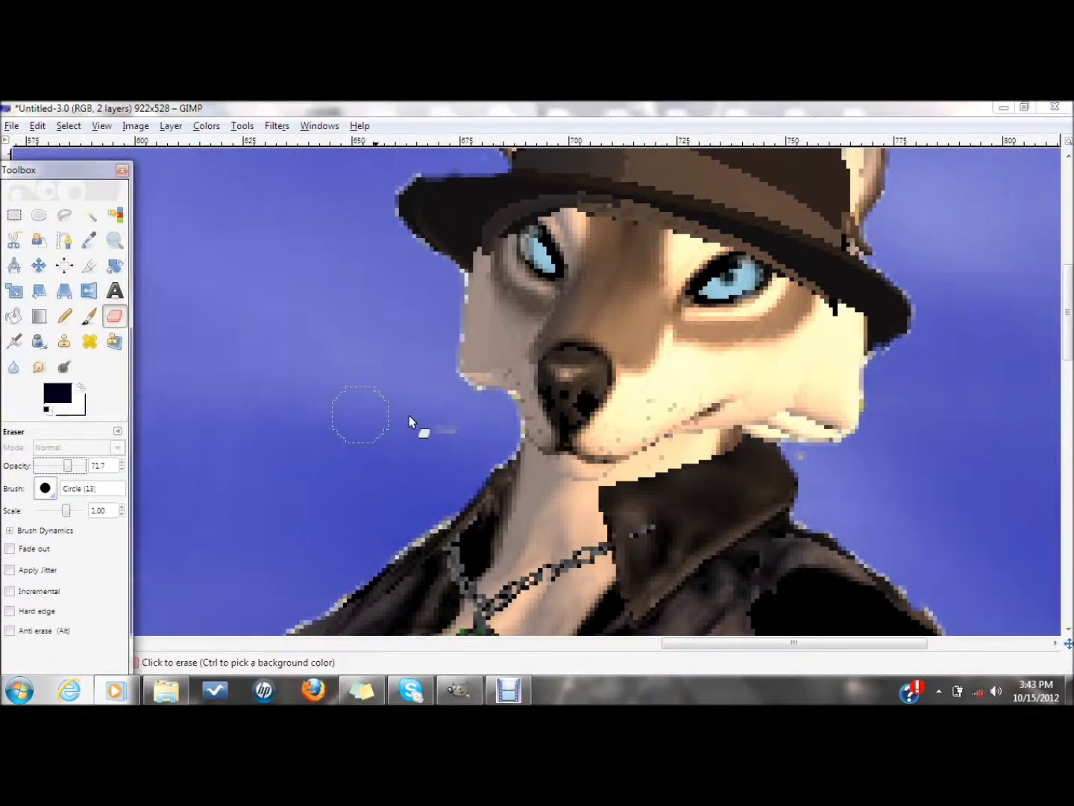
pyautogui.hotkey('shift', 'o')
pyautogui.click(418, 547)
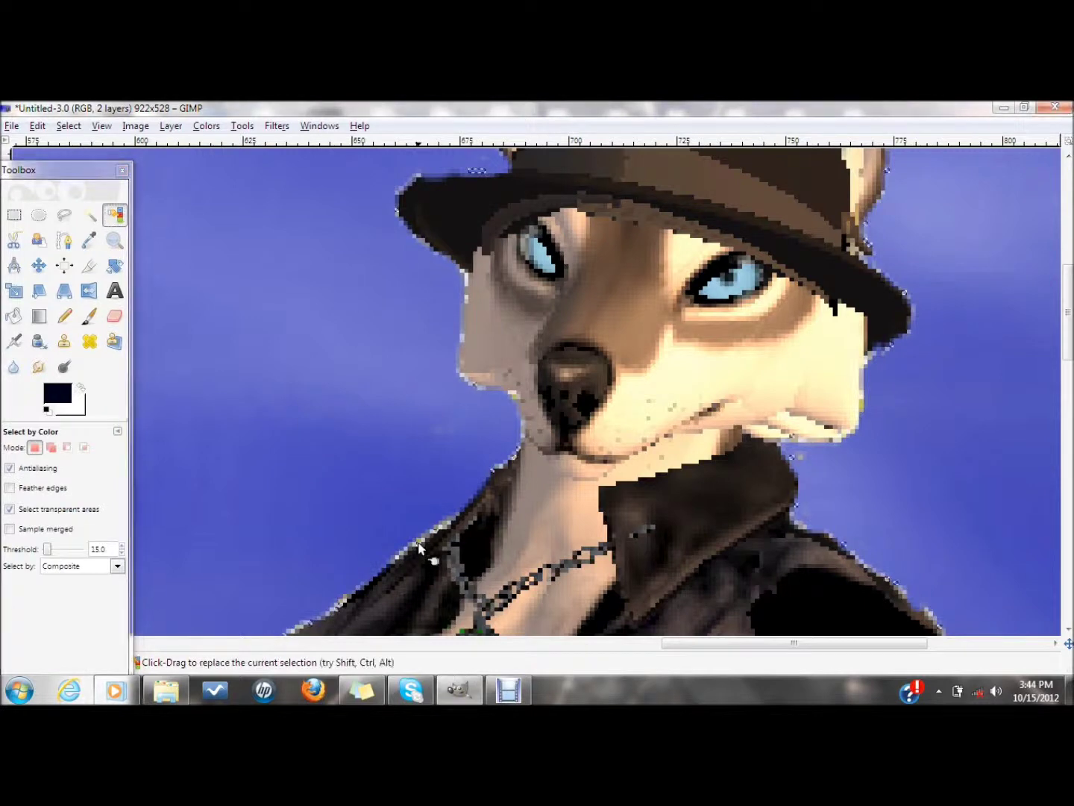
pyautogui.hotkey('shift', 'e')
pyautogui.press('z')
pyautogui.press('1')
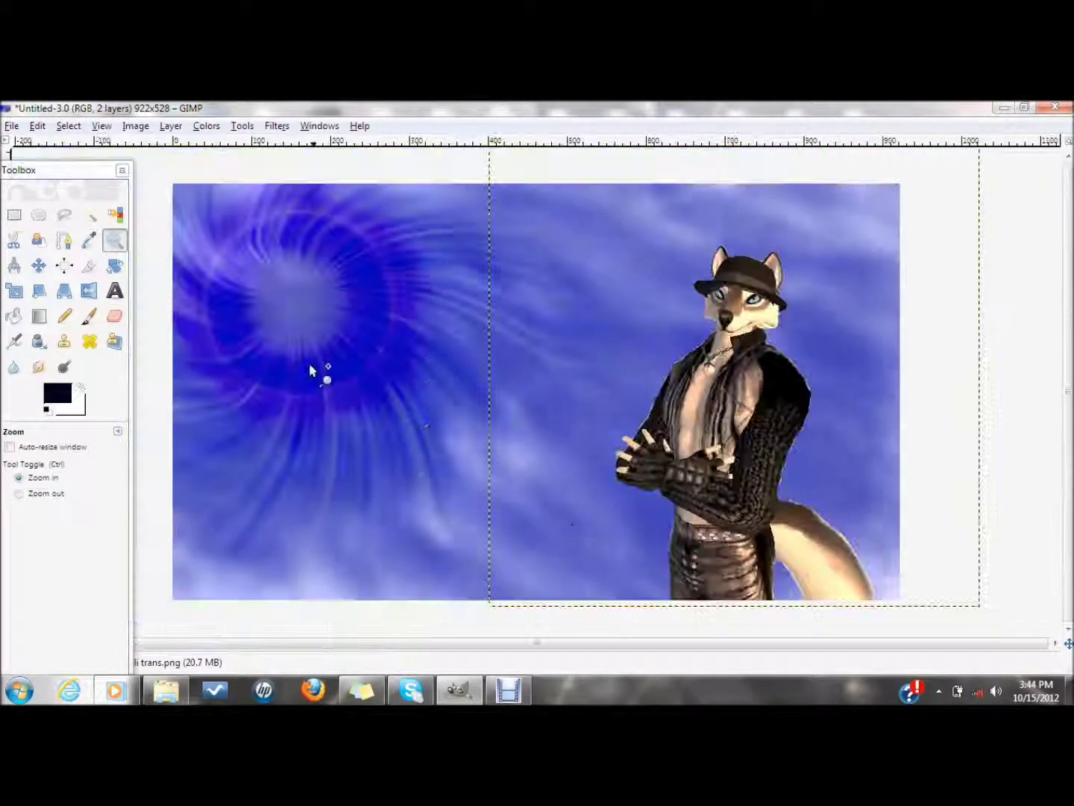
pyautogui.hotkey('shift', 'e')
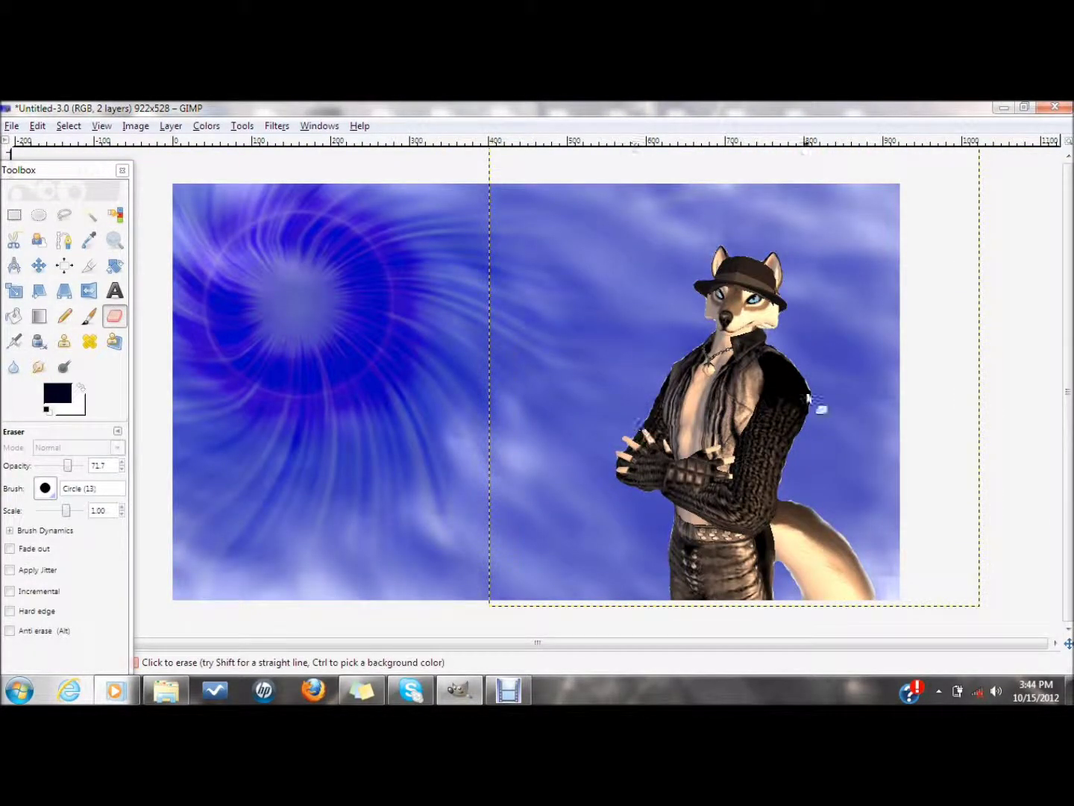
# - Soften the figure's outline with Smudge at scale 0.65 and Blur at scale 1.84
pyautogui.press('s')
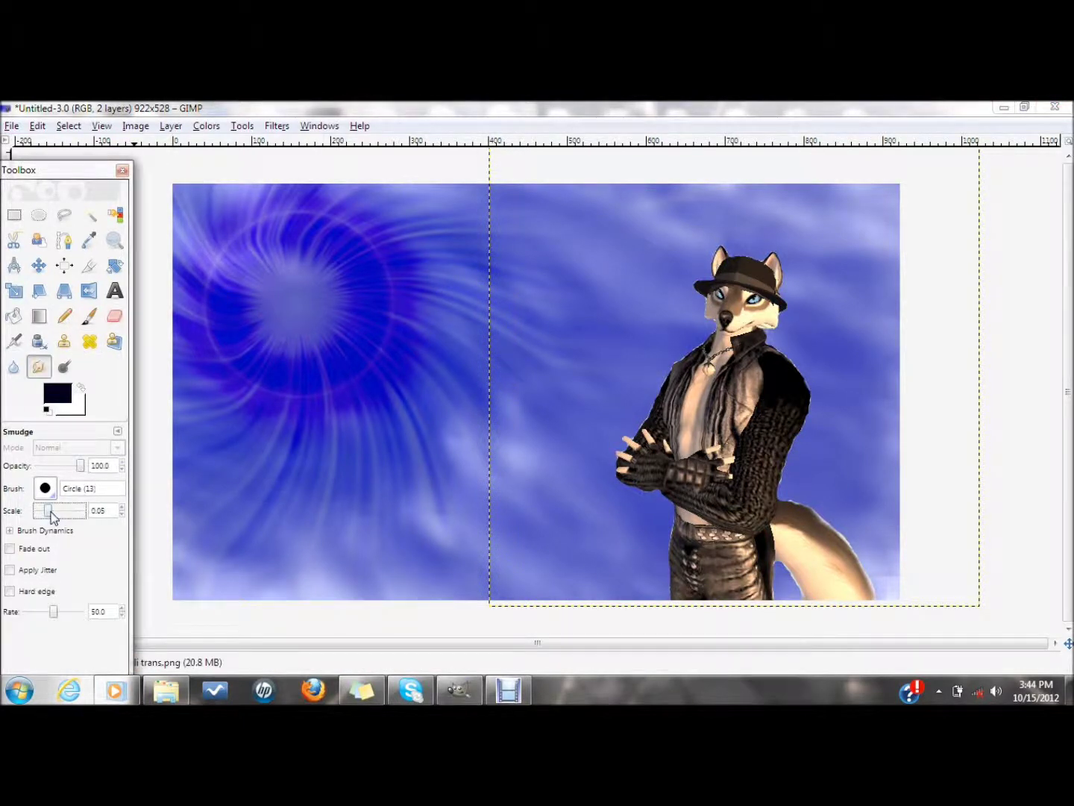
pyautogui.click(808, 415)
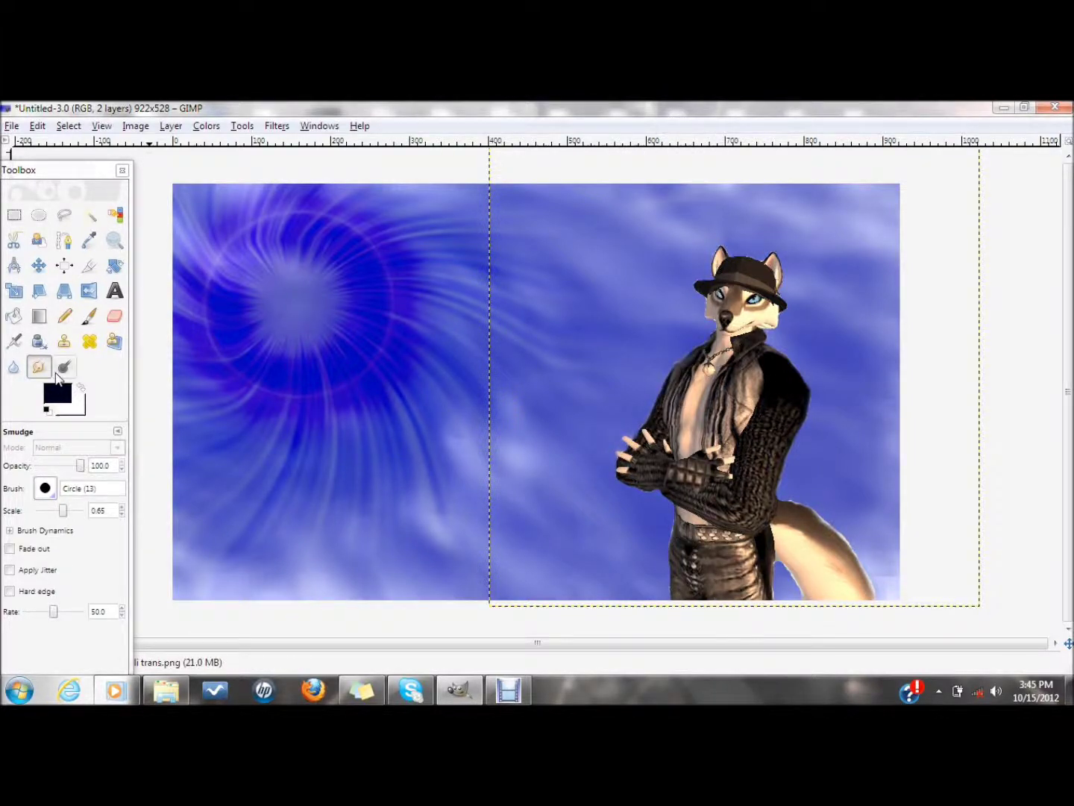
pyautogui.click(13, 366)
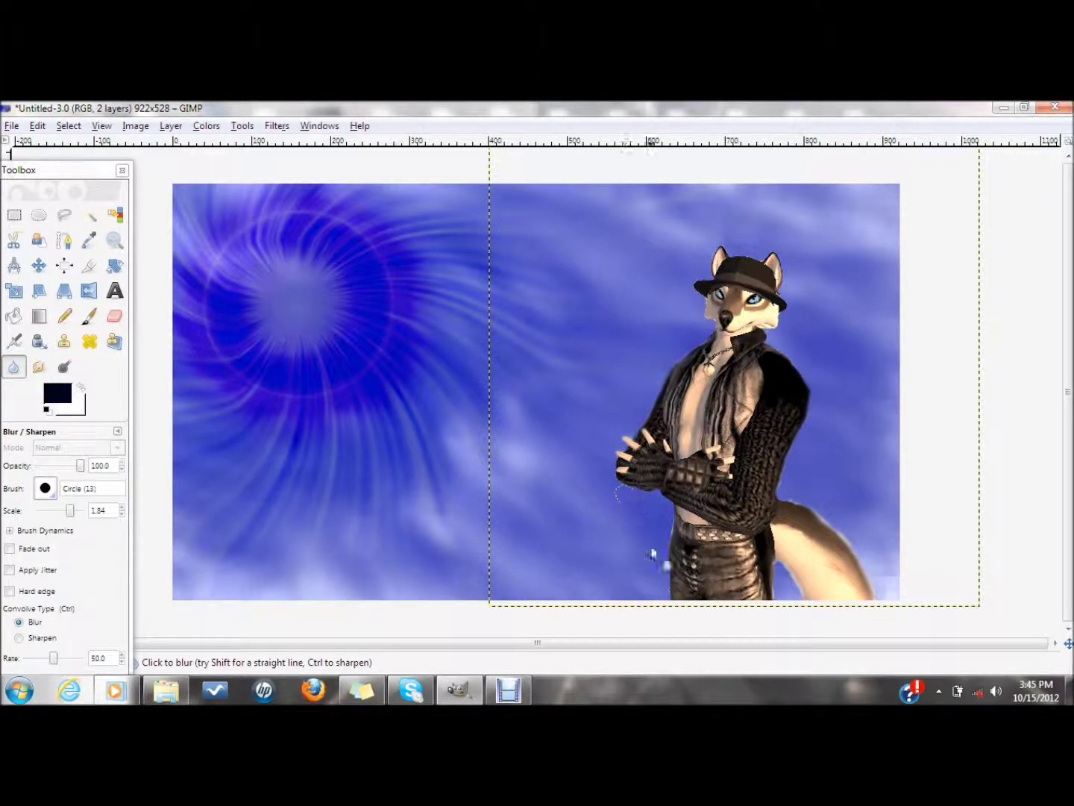
# - Enlarge the figure layer and reposition it near the right edge of the image
pyautogui.click(39, 266)
pyautogui.moveTo(685, 394); pyautogui.dragTo(683, 392)
pyautogui.click(14, 291)
pyautogui.moveTo(559, 207); pyautogui.dragTo(485, 153)
pyautogui.click(233, 275)
pyautogui.press('m')
pyautogui.moveTo(670, 350); pyautogui.dragTo(716, 359)
pyautogui.press('u')
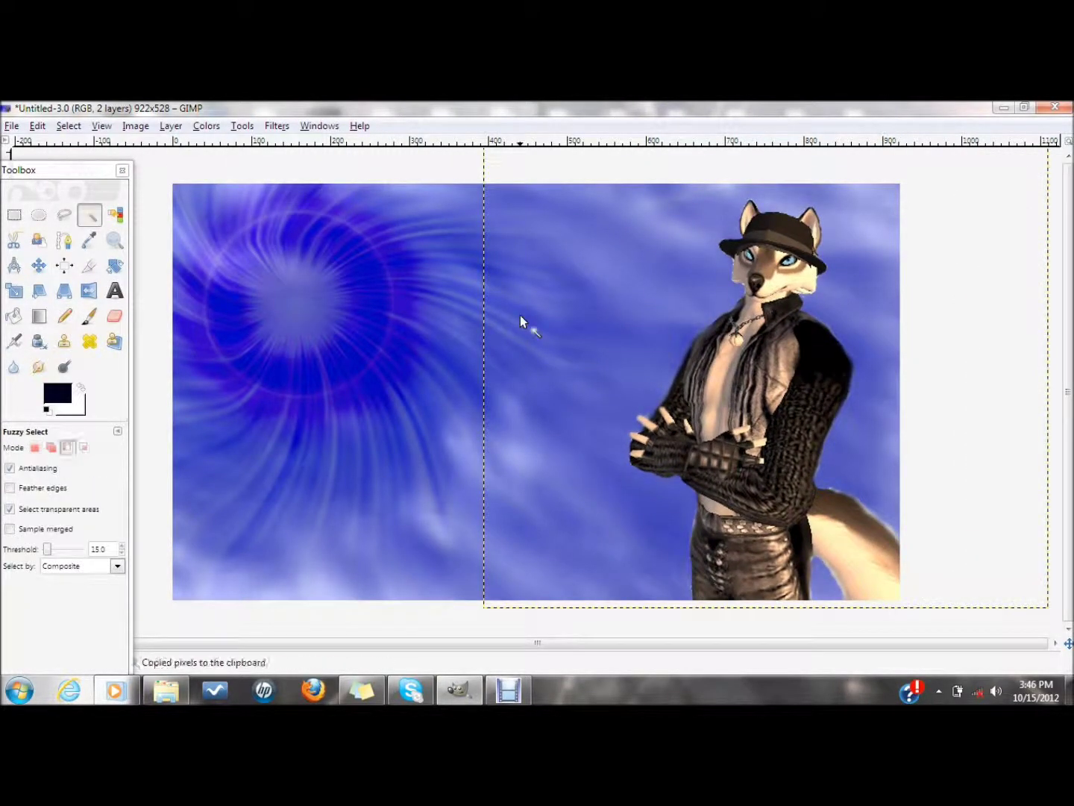
# - Switch to File Explorer, go up from the Alice folder to Vid pics and open another character's folder
pyautogui.click(166, 689)
pyautogui.click(395, 225)
pyautogui.click(626, 563)
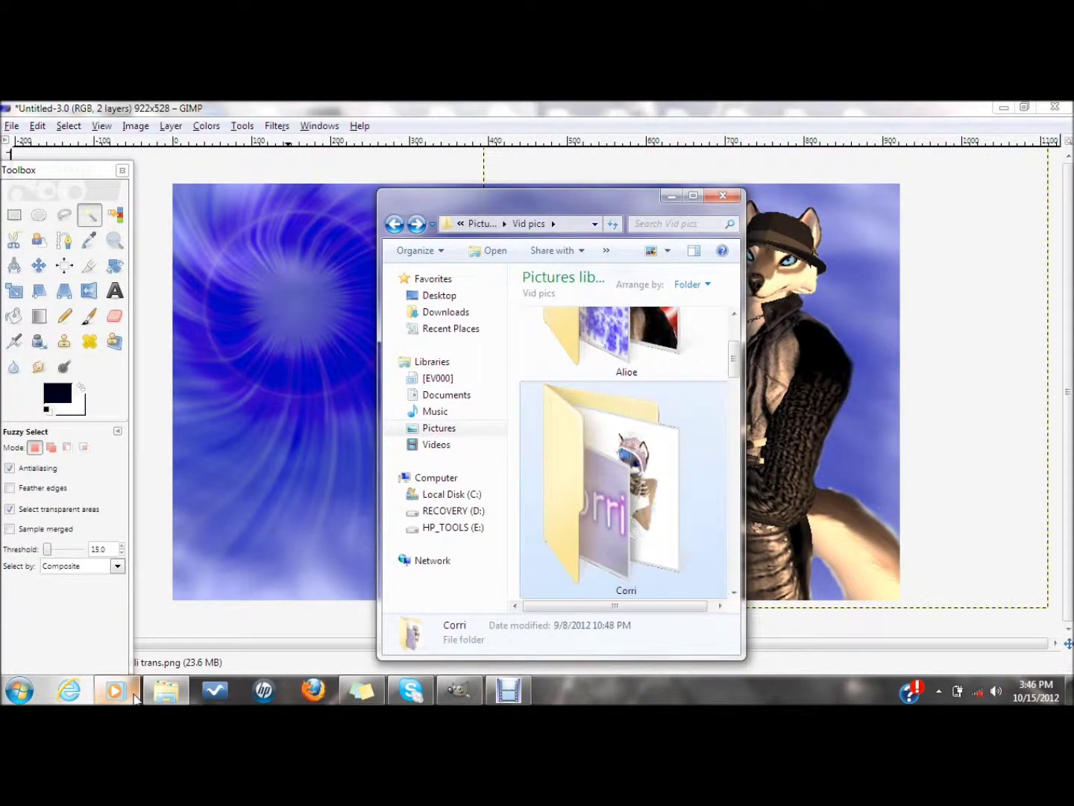
pyautogui.press('Down')
pyautogui.click(117, 695)
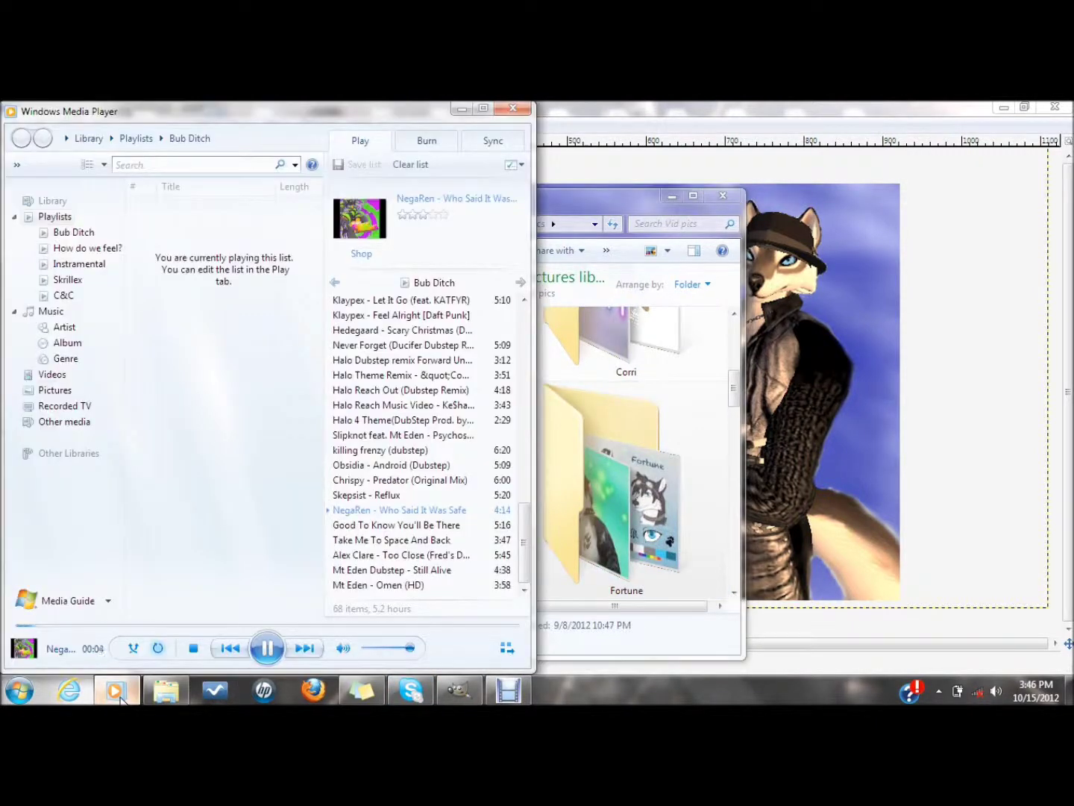
pyautogui.click(120, 696)
pyautogui.press('Down')
pyautogui.press('Down')
pyautogui.press('Down')
pyautogui.doubleClick(614, 487)
# - Add the Wolfy trans picture as a new layer and move the blue wolf slightly left, in front of the first figure
pyautogui.press('Down')
pyautogui.press('Down')
pyautogui.press('Down')
pyautogui.press('Down')
pyautogui.press('Down')
pyautogui.press('Down')
pyautogui.press('Down')
pyautogui.press('Down')
pyautogui.press('Down')
pyautogui.press('Down')
pyautogui.press('Down')
pyautogui.press('Down')
pyautogui.press('Down')
pyautogui.press('Down')
pyautogui.press('Down')
pyautogui.press('Down')
pyautogui.press('Down')
pyautogui.press('Down')
pyautogui.press('Up')
pyautogui.moveTo(624, 410); pyautogui.dragTo(282, 393)
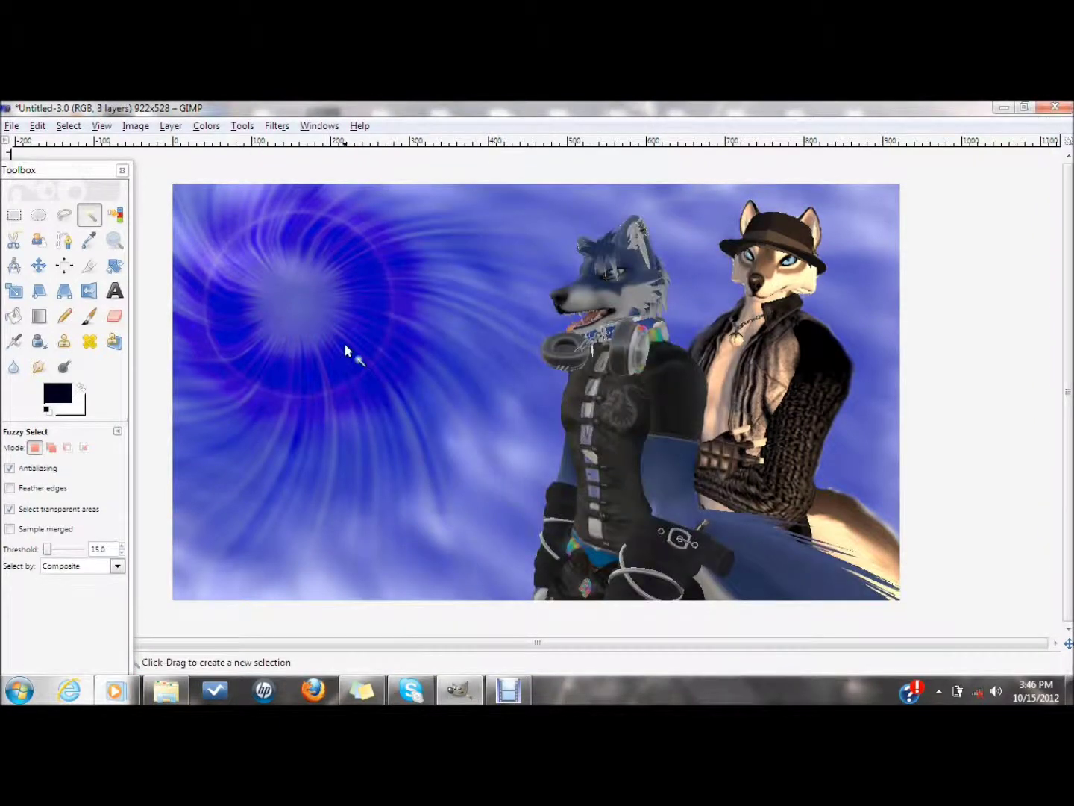
pyautogui.click(39, 266)
pyautogui.moveTo(638, 390); pyautogui.dragTo(598, 392)
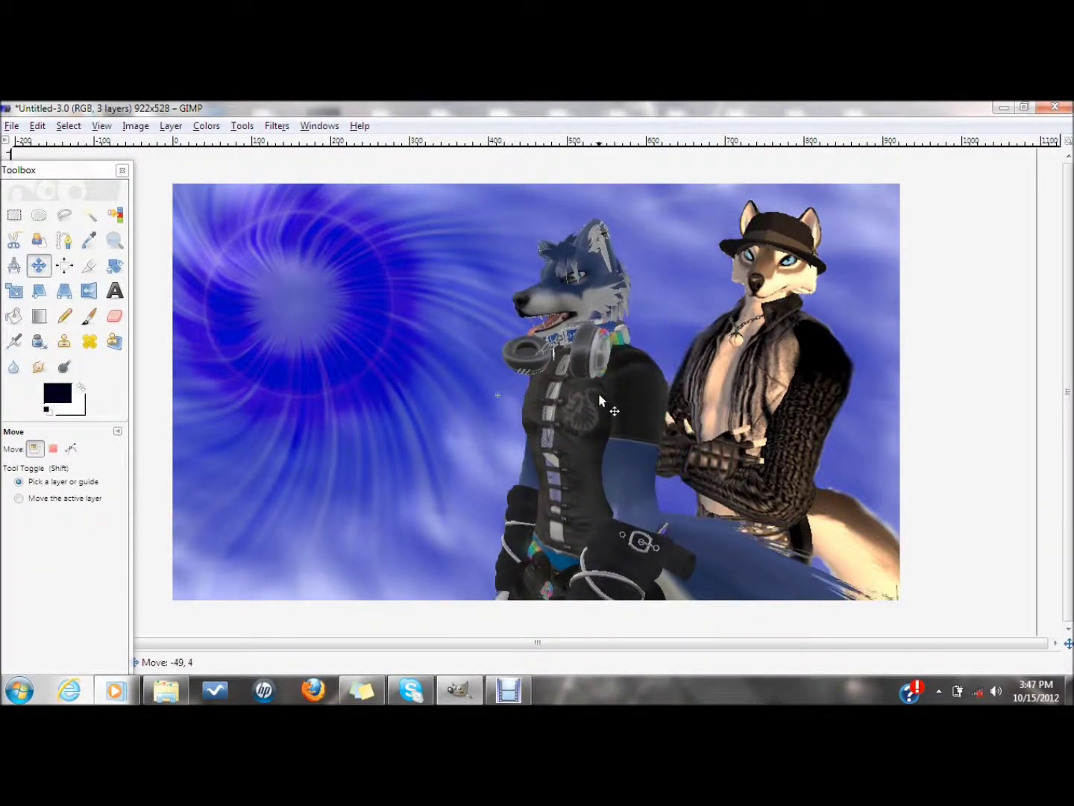
# - Lighten the blue wolf figure with the Dodge / Burn tool set to Dodge at brush scale 10.00
pyautogui.press('s')
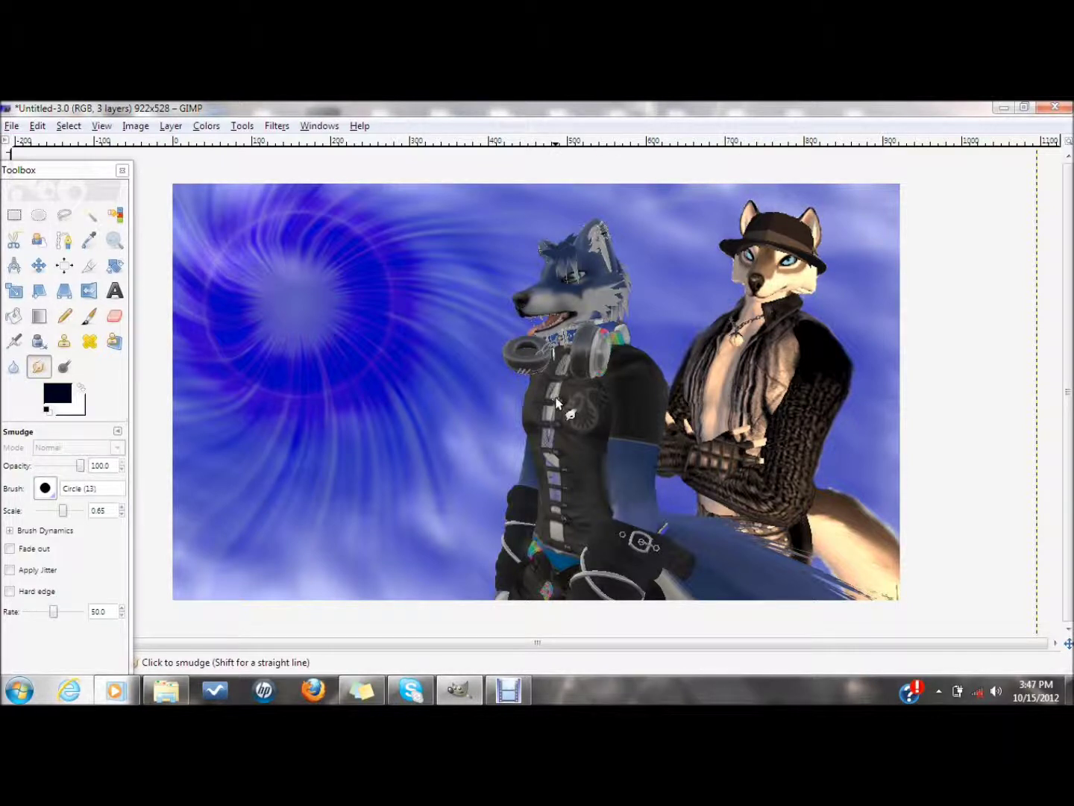
pyautogui.click(64, 366)
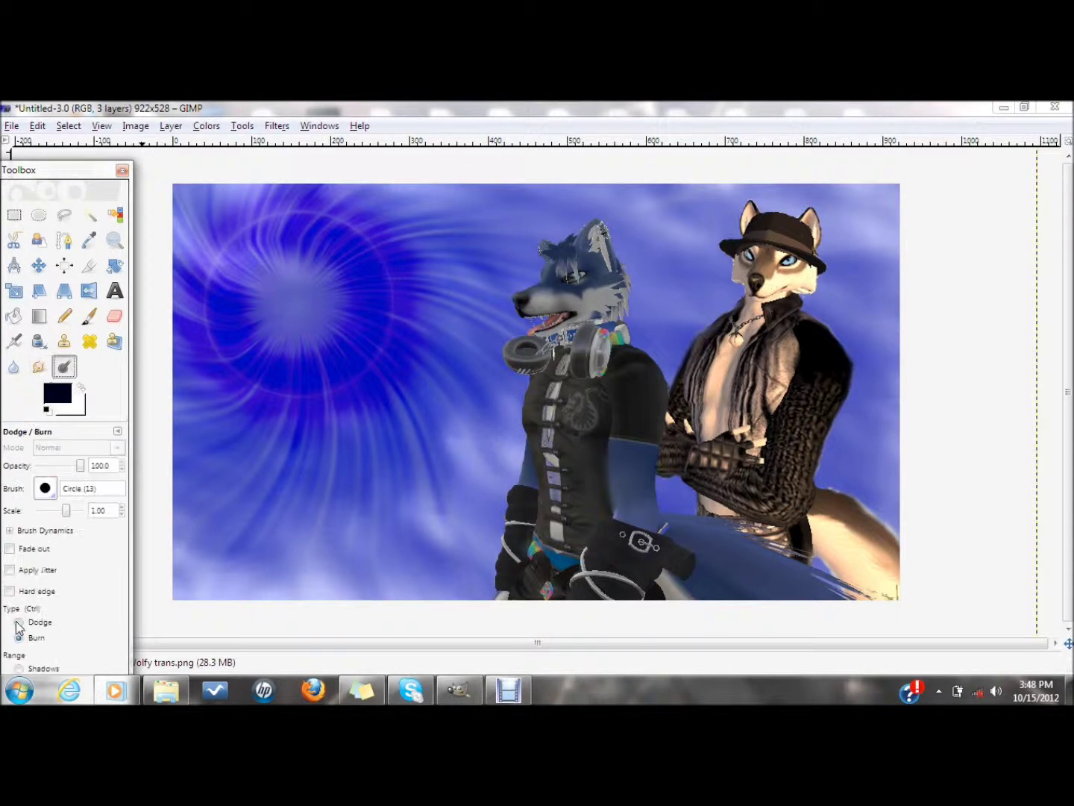
pyautogui.moveTo(67, 512); pyautogui.dragTo(84, 512)
pyautogui.moveTo(568, 367)
pyautogui.mouseDown()
pyautogui.moveTo(504, 502)
pyautogui.moveTo(735, 644)
pyautogui.mouseUp()
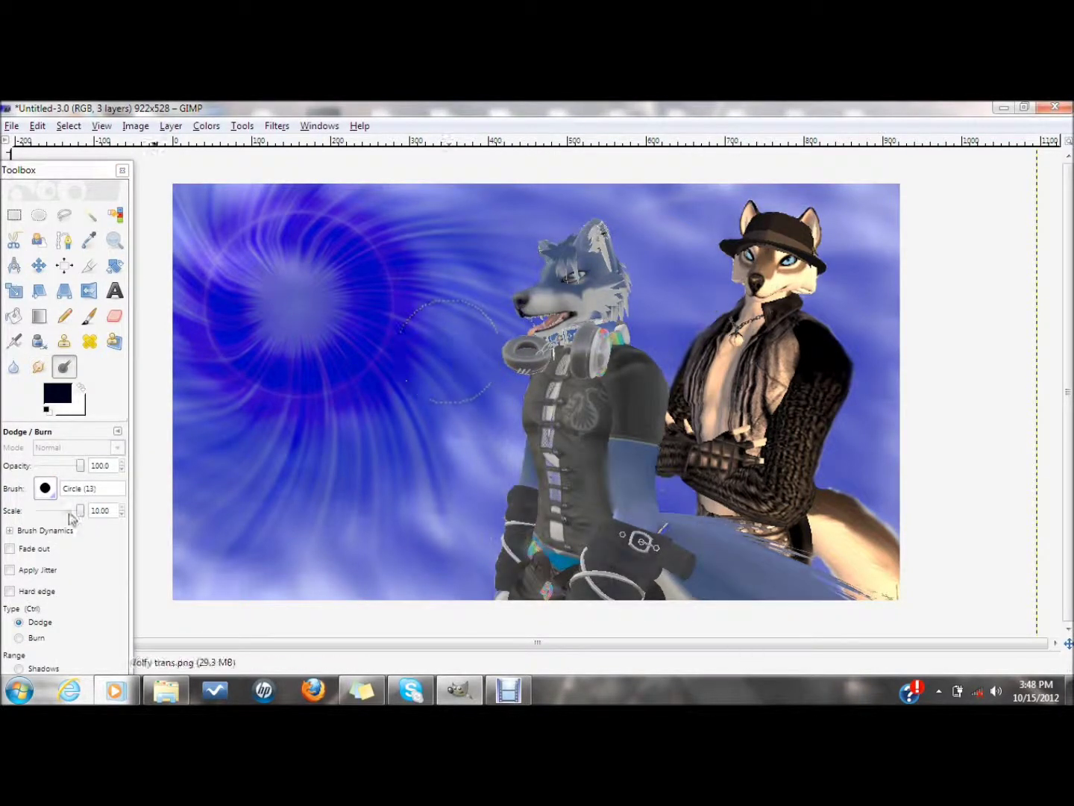
# - Try darkening the blue wolf figure with the Dodge / Burn tool set to Burn
pyautogui.click(20, 638)
pyautogui.moveTo(493, 478)
pyautogui.mouseDown()
pyautogui.moveTo(429, 370)
pyautogui.moveTo(846, 548)
pyautogui.moveTo(415, 393)
pyautogui.mouseUp()
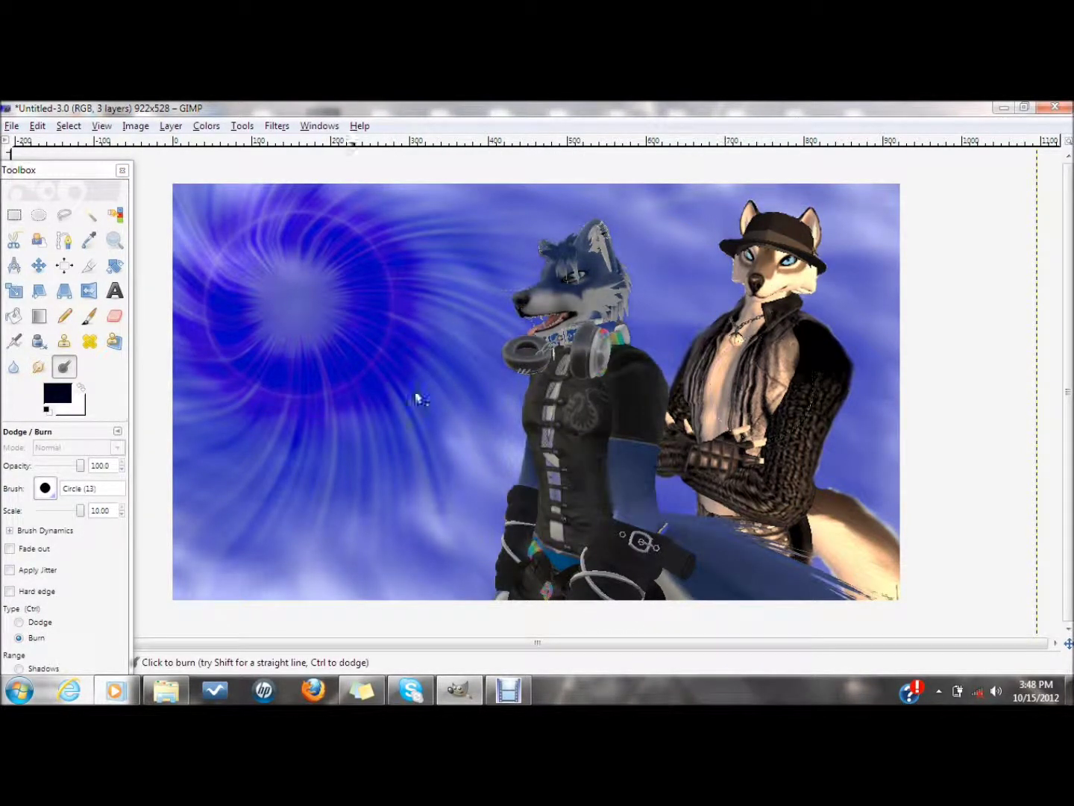
pyautogui.hotkey('ctrl', 'z')
# - Adjust the brightness and contrast of the blue wolf layer
pyautogui.click(206, 124)
pyautogui.click(239, 201)
pyautogui.moveTo(179, 227)
pyautogui.mouseDown()
pyautogui.moveTo(184, 233)
pyautogui.moveTo(189, 210)
pyautogui.moveTo(184, 228)
pyautogui.mouseUp()
pyautogui.moveTo(190, 208); pyautogui.dragTo(186, 211)
pyautogui.click(209, 307)
# - Lighten the blue wolf's eye with the Dodge / Burn tool set to Dodge at brush scale 0.05
pyautogui.click(64, 366)
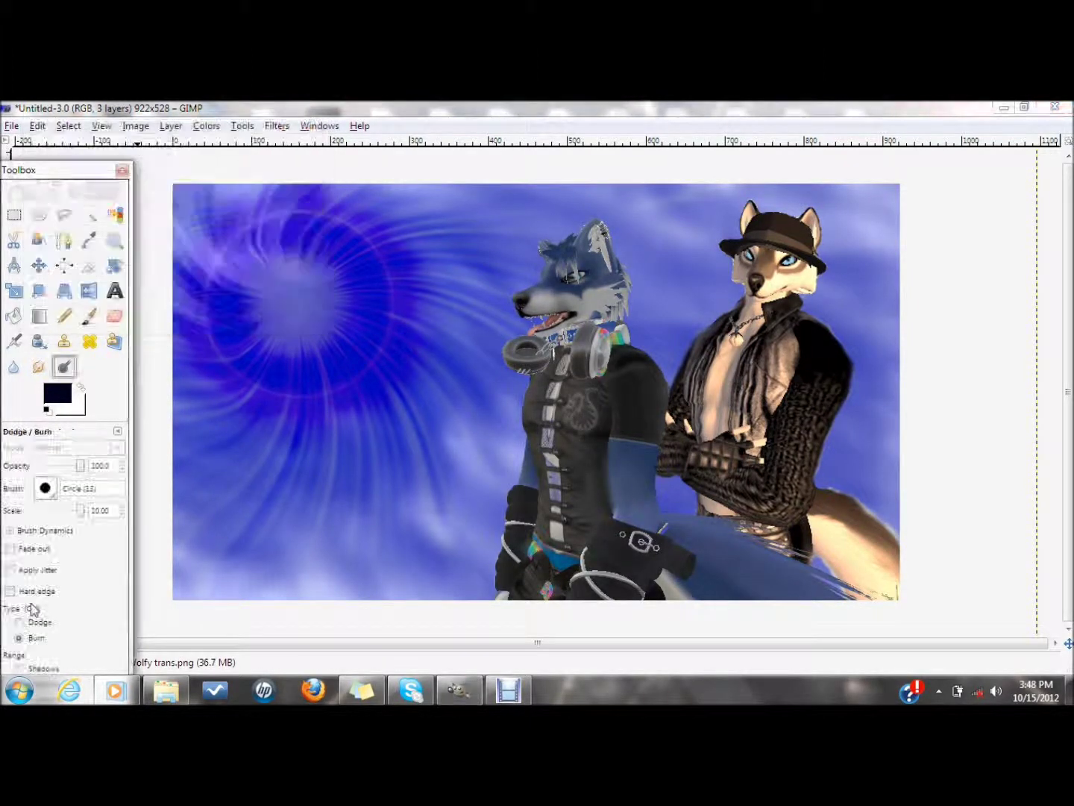
pyautogui.click(114, 241)
pyautogui.click(567, 285)
pyautogui.click(568, 285)
pyautogui.click(568, 285)
pyautogui.click(567, 285)
pyautogui.click(567, 285)
pyautogui.click(63, 367)
pyautogui.moveTo(80, 512); pyautogui.dragTo(73, 514)
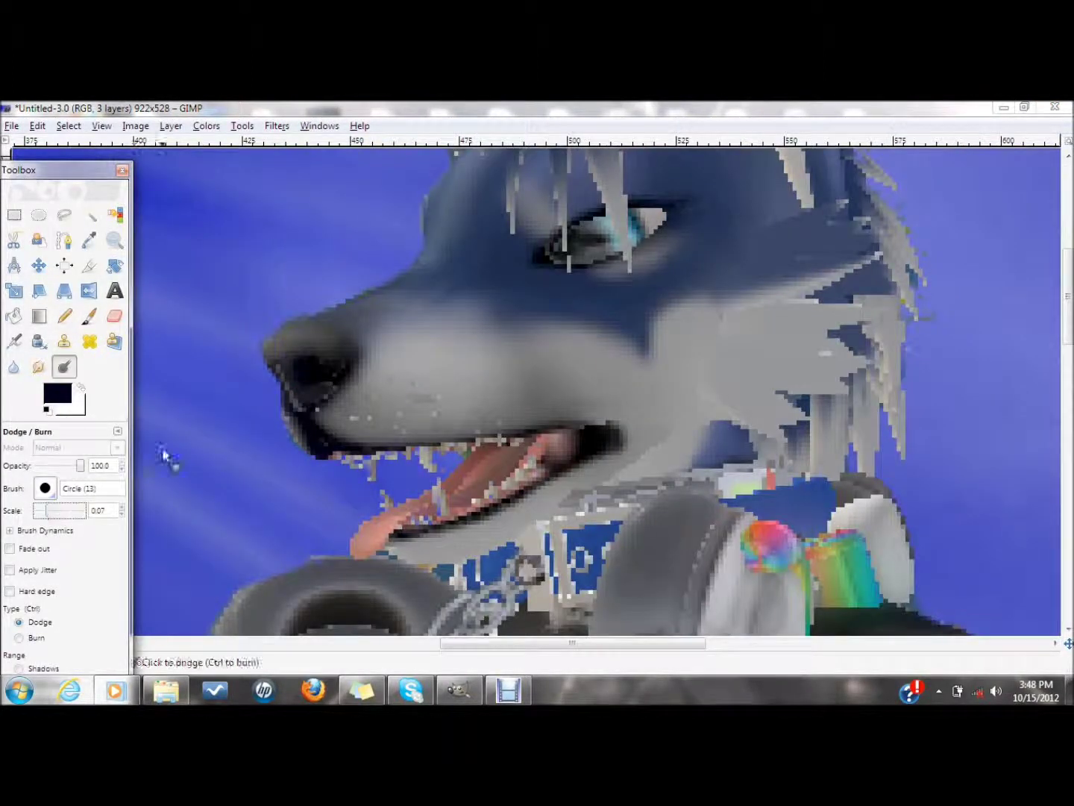
pyautogui.moveTo(615, 240); pyautogui.dragTo(615, 255)
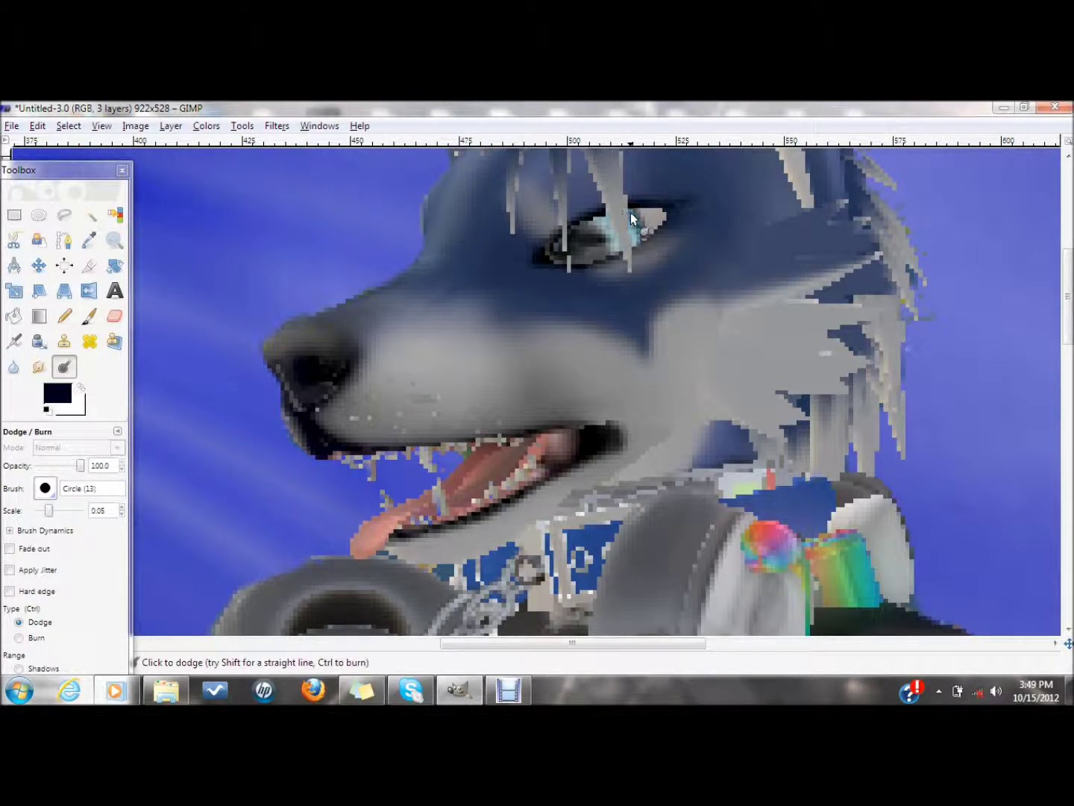
# - Flip the blue wolf layer horizontally so it faces the opposite way
pyautogui.click(114, 241)
pyautogui.keyDown('ctrl'); pyautogui.click(277, 326); pyautogui.keyUp('ctrl')
pyautogui.keyDown('ctrl'); pyautogui.click(278, 326); pyautogui.keyUp('ctrl')
pyautogui.keyDown('ctrl'); pyautogui.click(277, 326); pyautogui.keyUp('ctrl')
pyautogui.keyDown('ctrl'); pyautogui.click(277, 326); pyautogui.keyUp('ctrl')
pyautogui.keyDown('ctrl'); pyautogui.click(277, 326); pyautogui.keyUp('ctrl')
pyautogui.keyDown('ctrl'); pyautogui.click(277, 325); pyautogui.keyUp('ctrl')
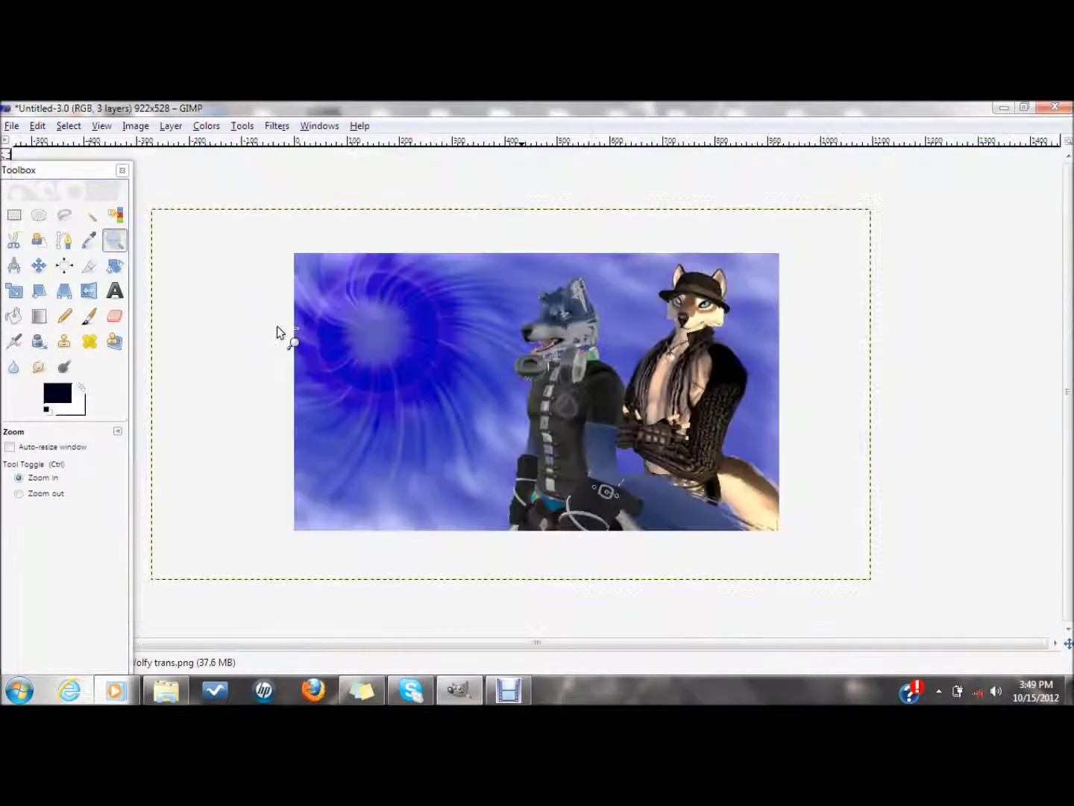
pyautogui.click(284, 332)
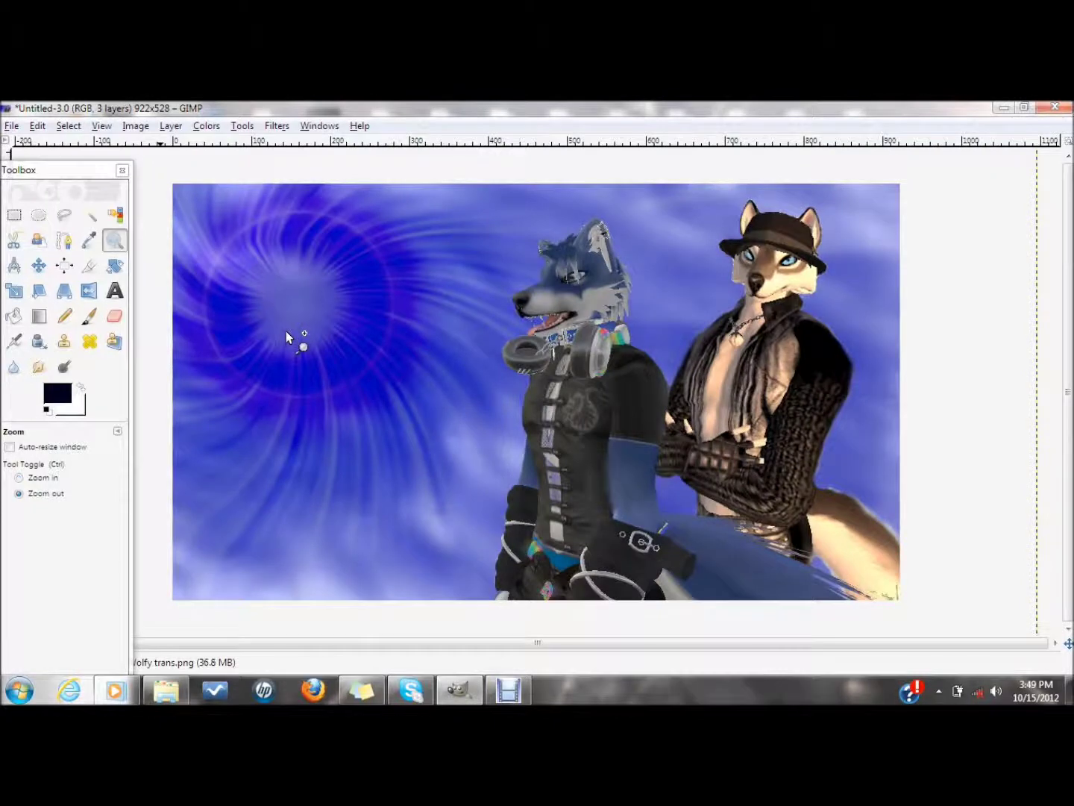
pyautogui.click(39, 265)
pyautogui.moveTo(582, 403); pyautogui.dragTo(581, 399)
pyautogui.click(115, 316)
pyautogui.click(492, 548)
pyautogui.click(90, 291)
pyautogui.click(593, 400)
# - Move the two wolves apart toward opposite edges of the image and fuzzy-select the transparent area around the blue wolf
pyautogui.click(37, 266)
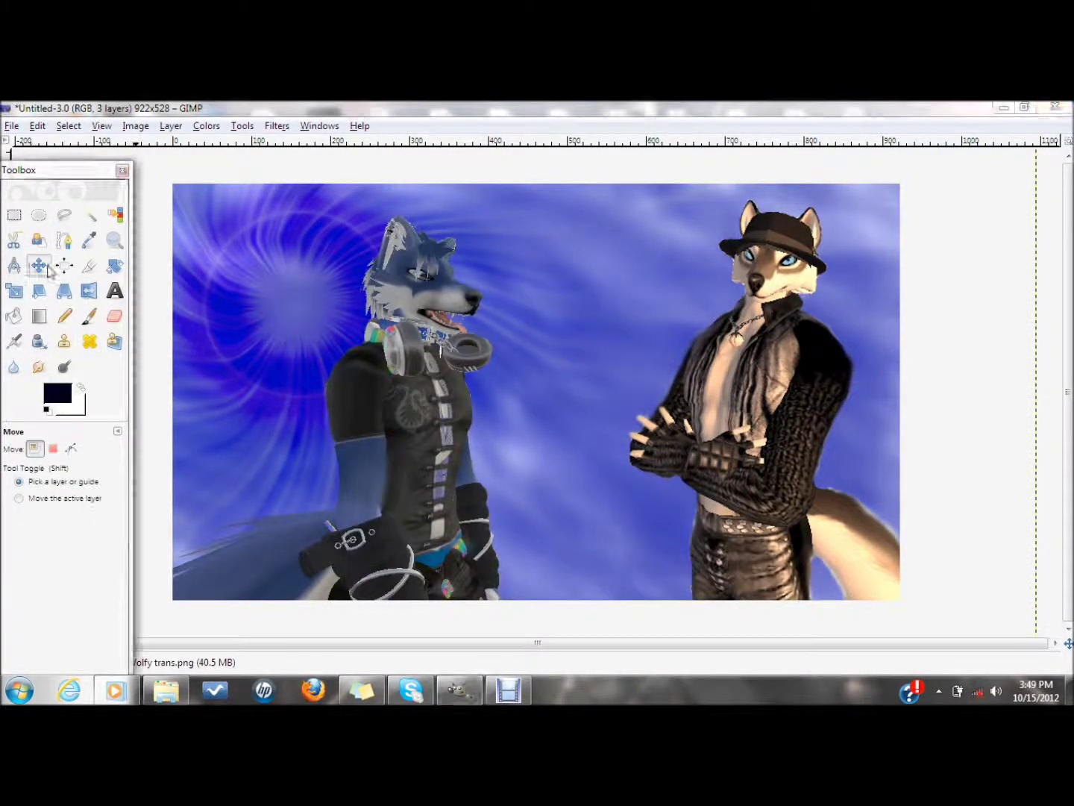
pyautogui.moveTo(396, 392); pyautogui.dragTo(271, 383)
pyautogui.moveTo(764, 416); pyautogui.dragTo(790, 421)
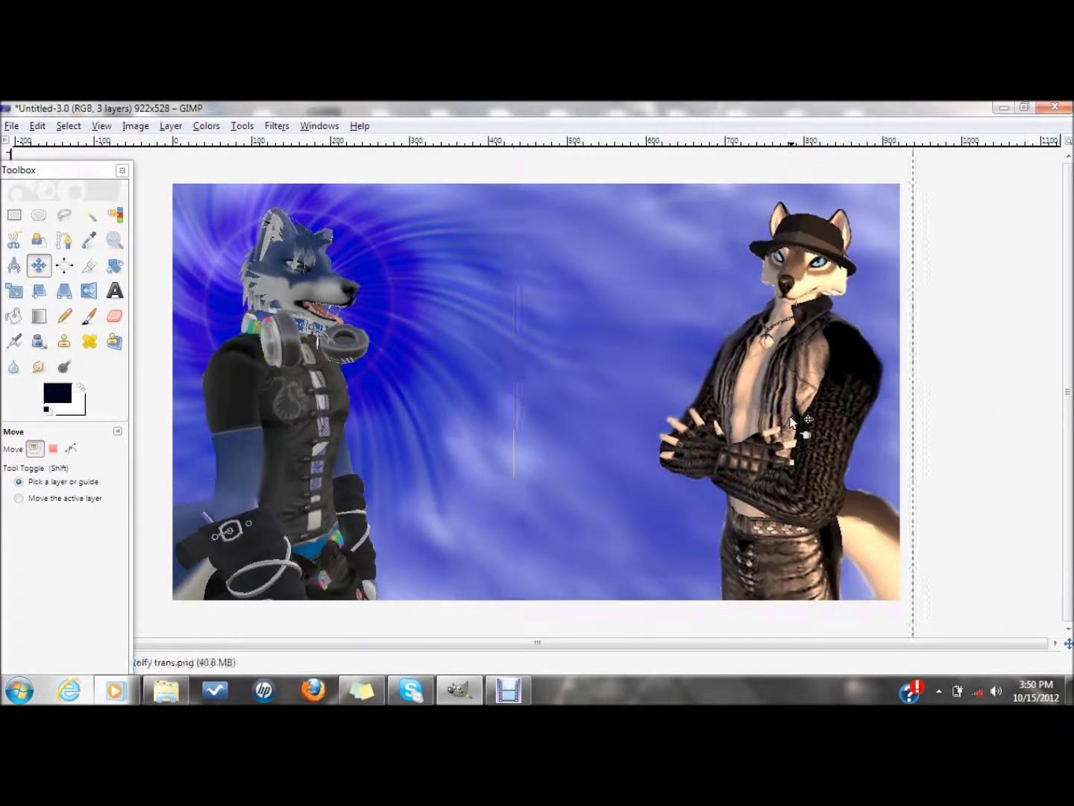
pyautogui.click(90, 216)
pyautogui.click(177, 191)
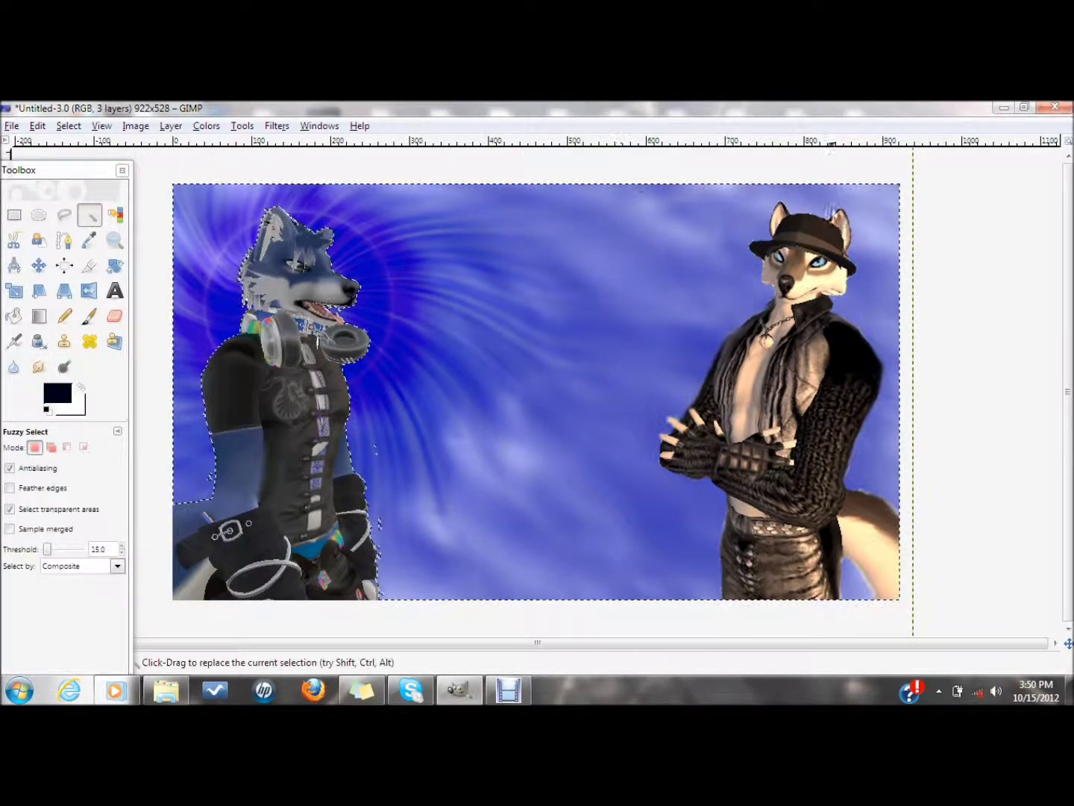
# - Create a Frosty logo with the text Alice at font size 100 pixels in the Becker font
pyautogui.click(12, 125)
pyautogui.moveTo(38, 161)
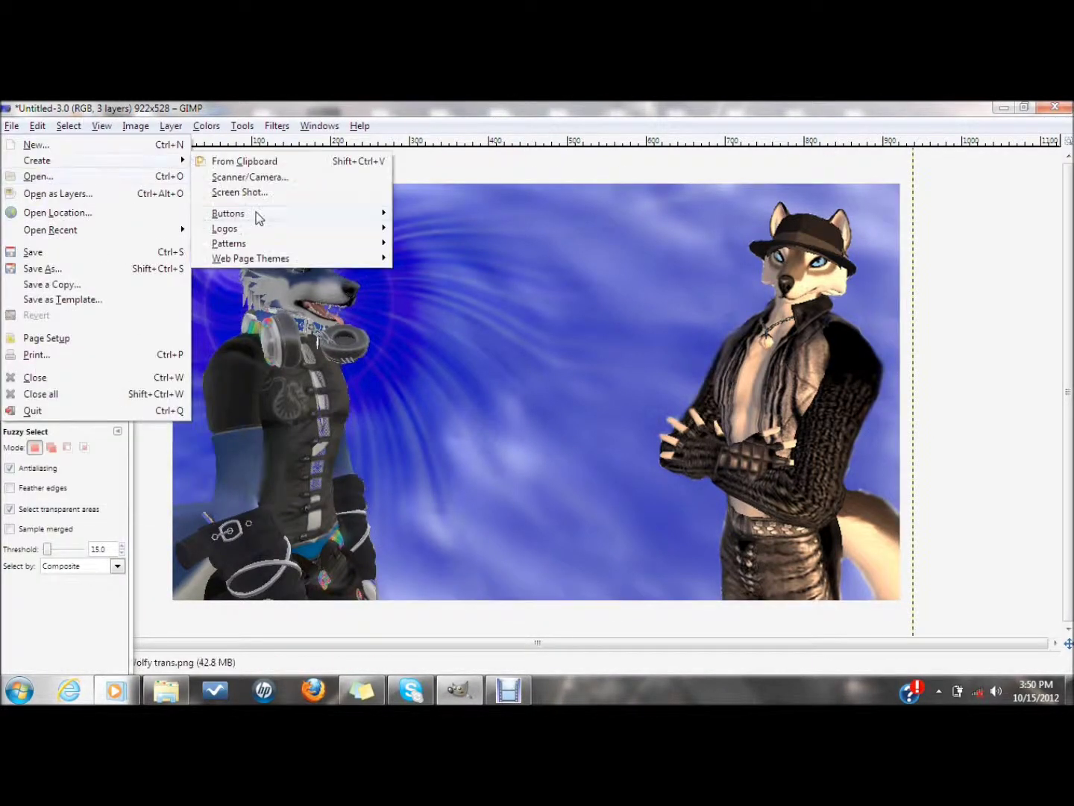
pyautogui.moveTo(224, 229)
pyautogui.click(448, 439)
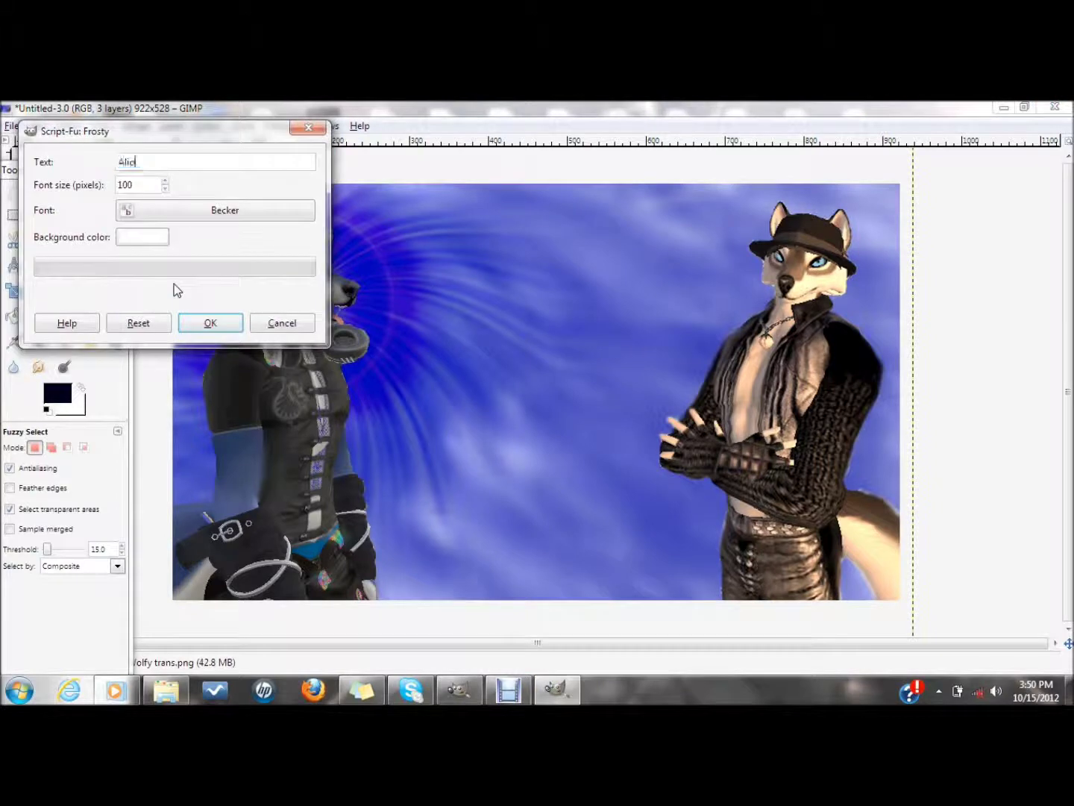
pyautogui.click(145, 236)
pyautogui.click(267, 359)
pyautogui.click(212, 321)
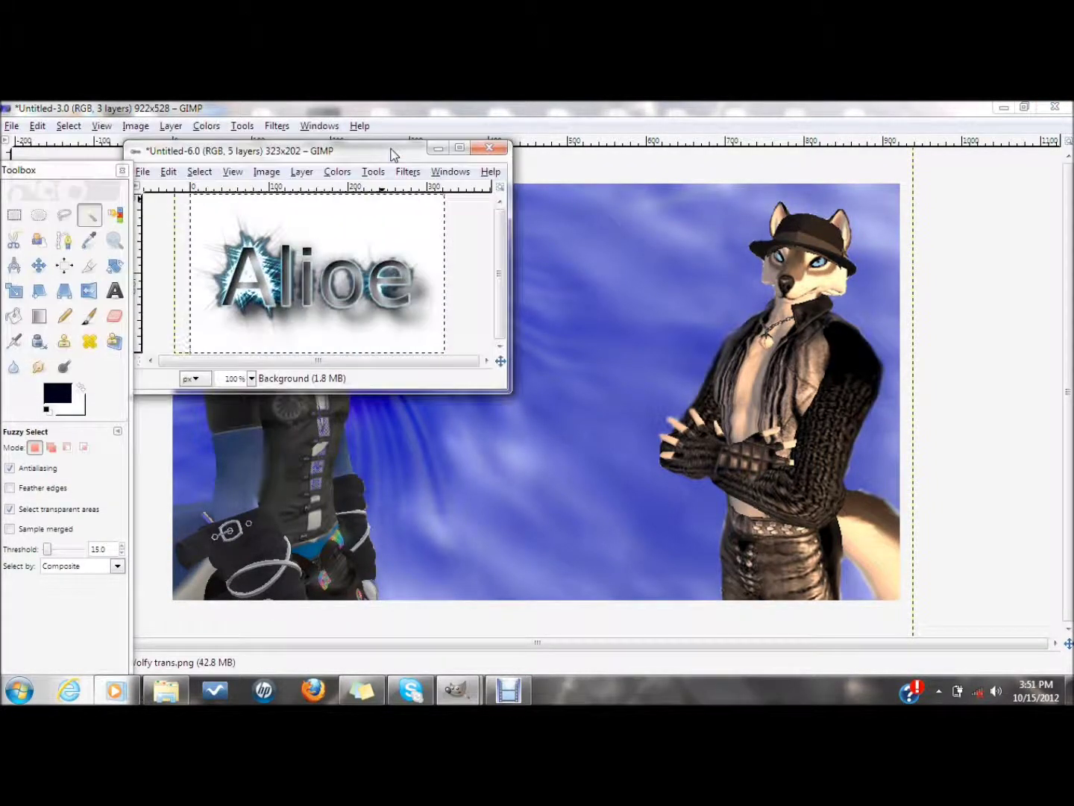
# - Add an alpha channel to the Alice logo's background, erase it, and copy the logo before closing its image unsaved
pyautogui.click(114, 316)
pyautogui.click(302, 173)
pyautogui.moveTo(351, 341)
pyautogui.click(518, 334)
pyautogui.moveTo(436, 325)
pyautogui.mouseDown()
pyautogui.moveTo(434, 286)
pyautogui.moveTo(289, 314)
pyautogui.mouseUp()
pyautogui.hotkey('ctrl', 'c')
pyautogui.click(490, 148)
pyautogui.click(322, 346)
# - Try to paste the copied Alice logo into the wallpaper image between the two wolves
pyautogui.hotkey('ctrl', 'v')
pyautogui.moveTo(474, 368); pyautogui.dragTo(453, 360)
pyautogui.hotkey('ctrl', 'z')
pyautogui.click(206, 127)
pyautogui.click(207, 127)
pyautogui.click(485, 433)
pyautogui.hotkey('ctrl', 'z')
pyautogui.hotkey('ctrl', 'z')
# - Create another Frosty logo with the text Alice
pyautogui.click(11, 124)
pyautogui.moveTo(112, 160)
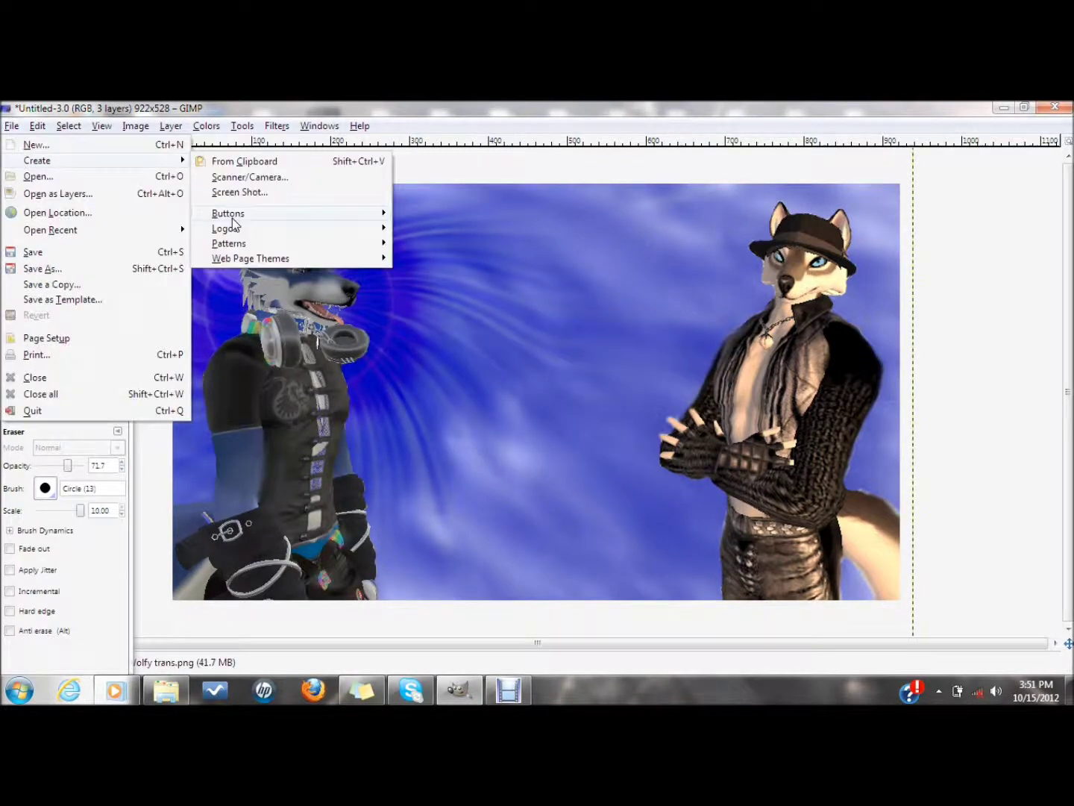
pyautogui.moveTo(379, 231)
pyautogui.click(437, 431)
pyautogui.click(274, 386)
# - Erase the new Alice logo's background to transparency at 100 opacity and copy the visible result, closing its image without saving
pyautogui.click(276, 230)
pyautogui.moveTo(313, 385)
pyautogui.click(510, 387)
pyautogui.moveTo(68, 466); pyautogui.dragTo(83, 466)
pyautogui.moveTo(400, 272)
pyautogui.mouseDown()
pyautogui.moveTo(322, 293)
pyautogui.moveTo(184, 388)
pyautogui.mouseUp()
pyautogui.hotkey('ctrl', 'shift', 'c')
pyautogui.click(463, 208)
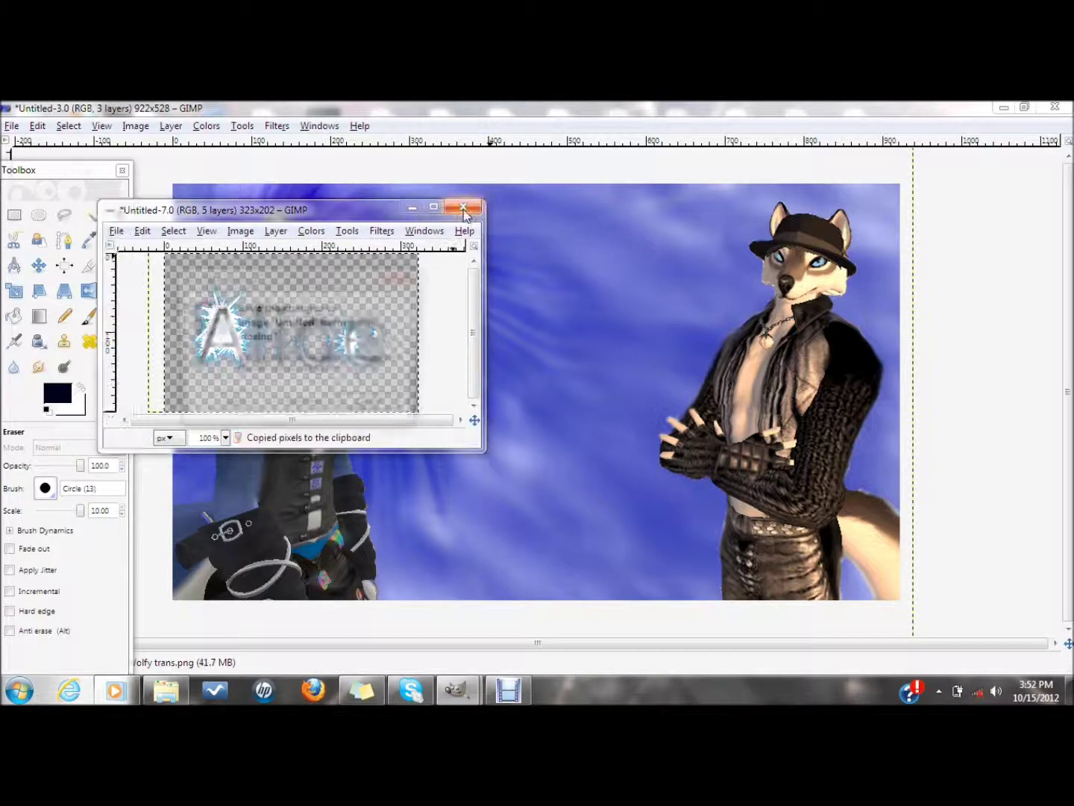
pyautogui.click(321, 405)
# - Paste the Alice logo into the wallpaper, move it beside the hatted wolf's head and anchor it
pyautogui.hotkey('ctrl', 'v')
pyautogui.press('m')
pyautogui.moveTo(430, 402)
pyautogui.mouseDown()
pyautogui.moveTo(412, 326)
pyautogui.moveTo(594, 250)
pyautogui.moveTo(524, 253)
pyautogui.mouseUp()
pyautogui.hotkey('ctrl', 'h')
pyautogui.press('u')
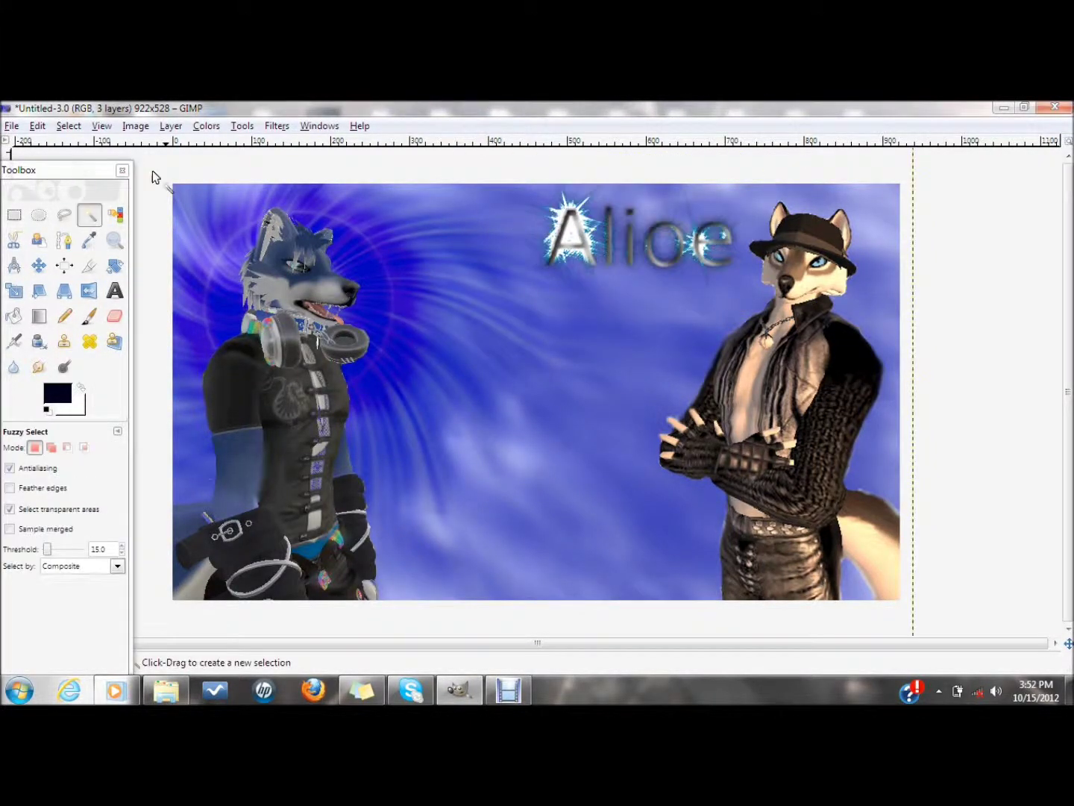
# - Create a Frosty logo with the text Wolf at font size 100 pixels in the Becker font
pyautogui.click(12, 125)
pyautogui.moveTo(112, 160)
pyautogui.moveTo(282, 235)
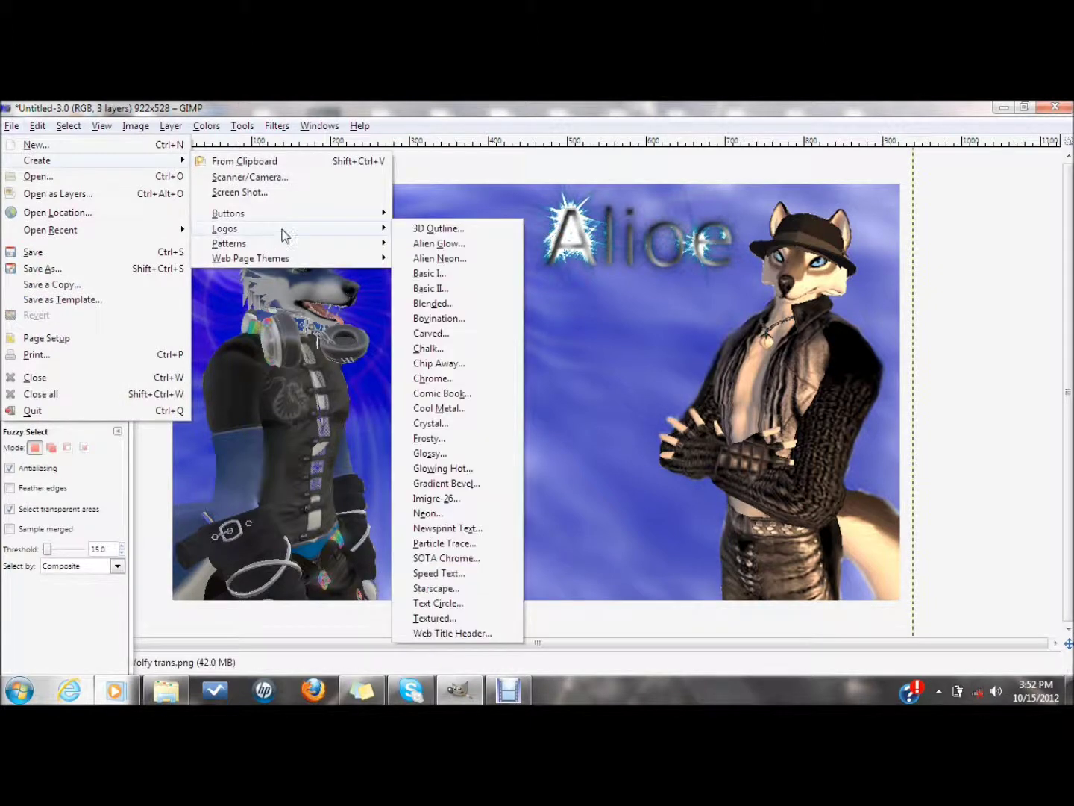
pyautogui.click(430, 439)
pyautogui.click(329, 441)
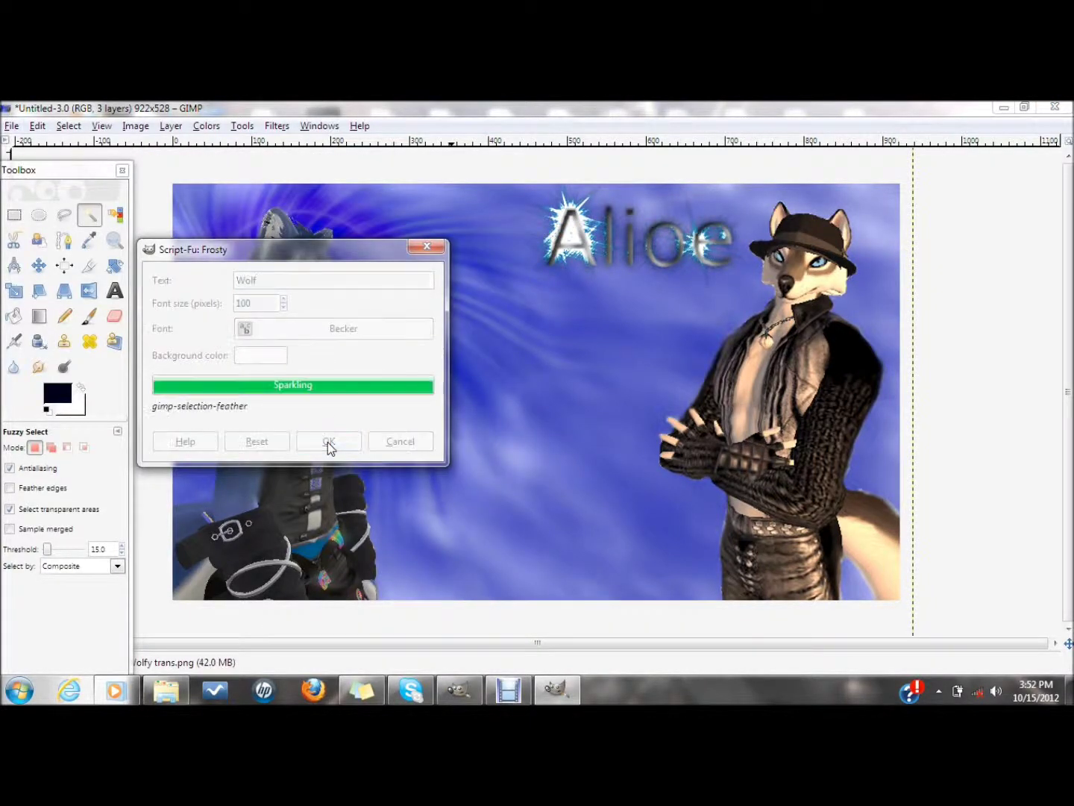
# - Add an alpha channel to the Wolf logo's background layer, and undo the placed Alice logo in the wallpaper image
pyautogui.click(197, 151)
pyautogui.moveTo(232, 306)
pyautogui.click(438, 313)
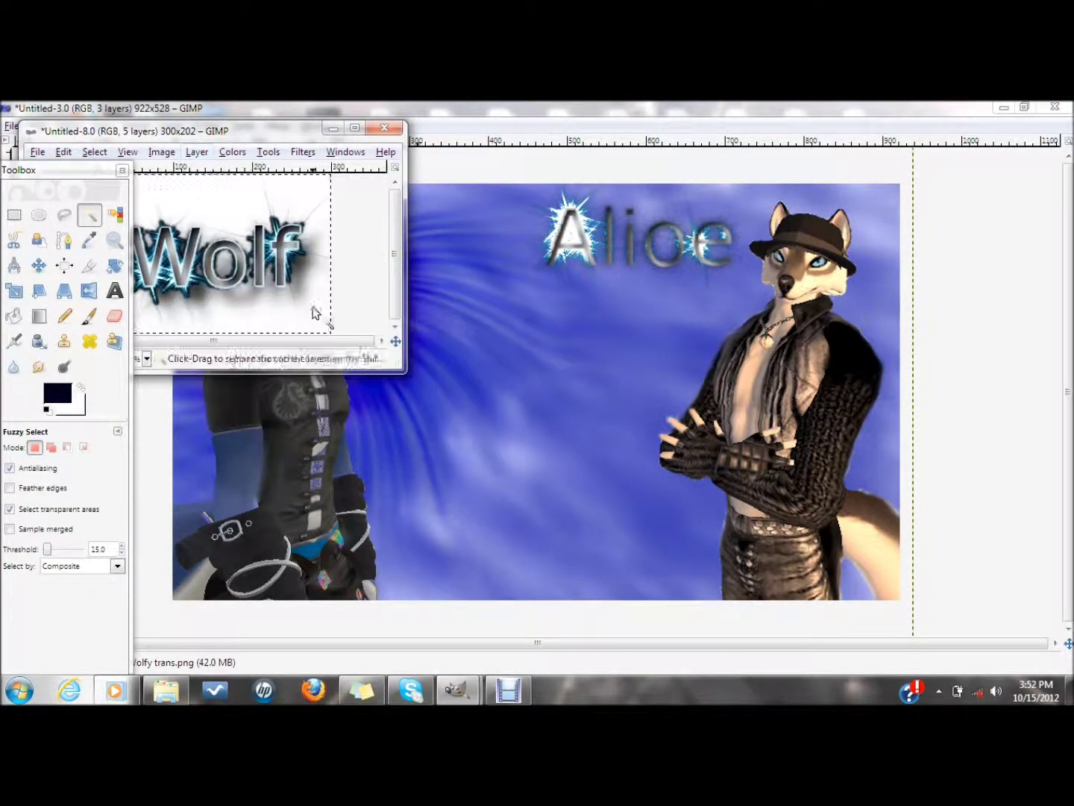
pyautogui.hotkey('ctrl', 'c')
pyautogui.click(559, 158)
pyautogui.hotkey('ctrl', 'z')
# - Generate the Alice logo again with the Frosty script
pyautogui.click(11, 126)
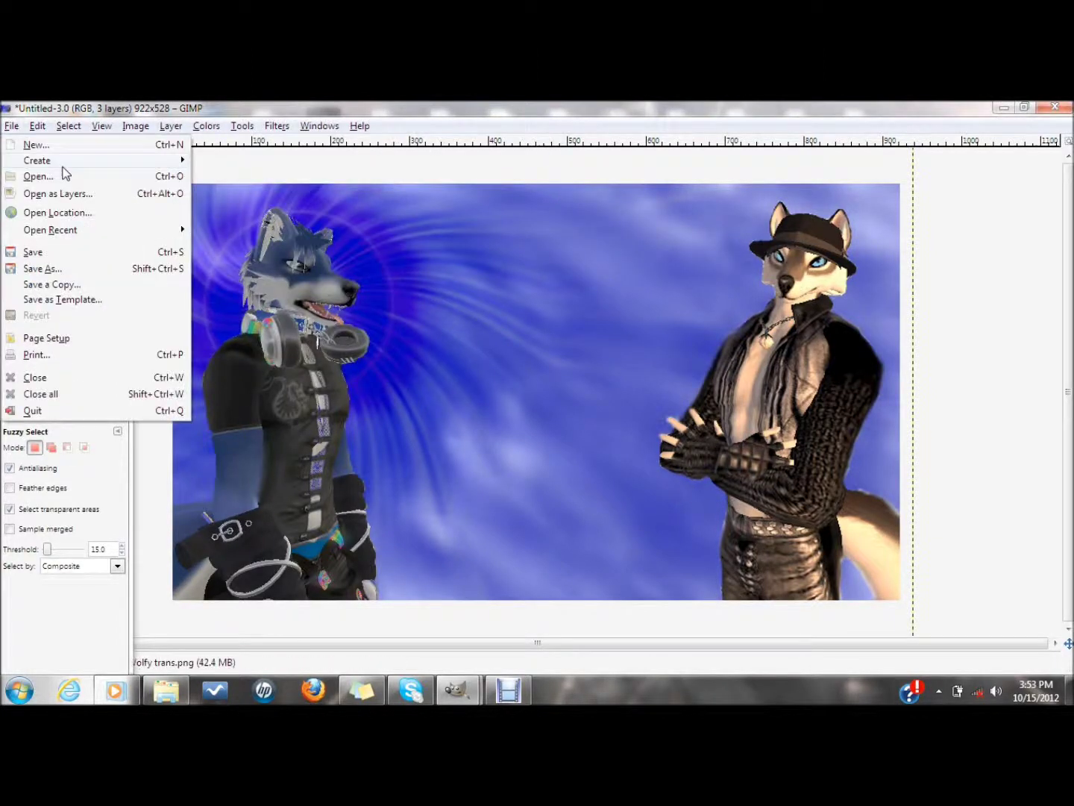
pyautogui.moveTo(37, 161)
pyautogui.moveTo(224, 228)
pyautogui.click(429, 439)
pyautogui.click(195, 321)
# - Give the Alice logo's background an alpha channel, erase its outer white area, and copy the logo before closing its image unsaved
pyautogui.click(216, 171)
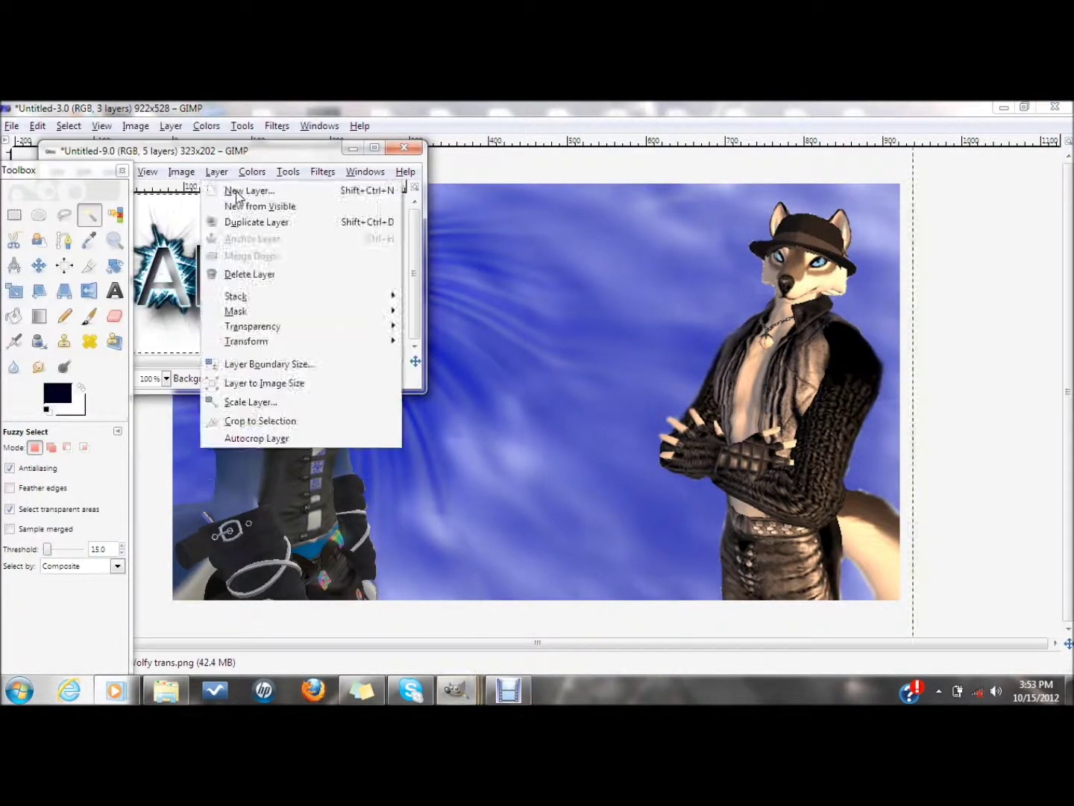
pyautogui.moveTo(251, 325)
pyautogui.click(448, 326)
pyautogui.click(115, 317)
pyautogui.moveTo(185, 224); pyautogui.dragTo(355, 196)
pyautogui.click(166, 327)
pyautogui.hotkey('ctrl', 'c')
pyautogui.click(403, 152)
pyautogui.click(246, 322)
# - Paste the Alice logo into the wallpaper and anchor it near the upper edge, beside the hatted wolf's head
pyautogui.hotkey('ctrl', 'v')
pyautogui.click(39, 266)
pyautogui.moveTo(487, 404)
pyautogui.mouseDown()
pyautogui.moveTo(561, 317)
pyautogui.moveTo(585, 253)
pyautogui.mouseUp()
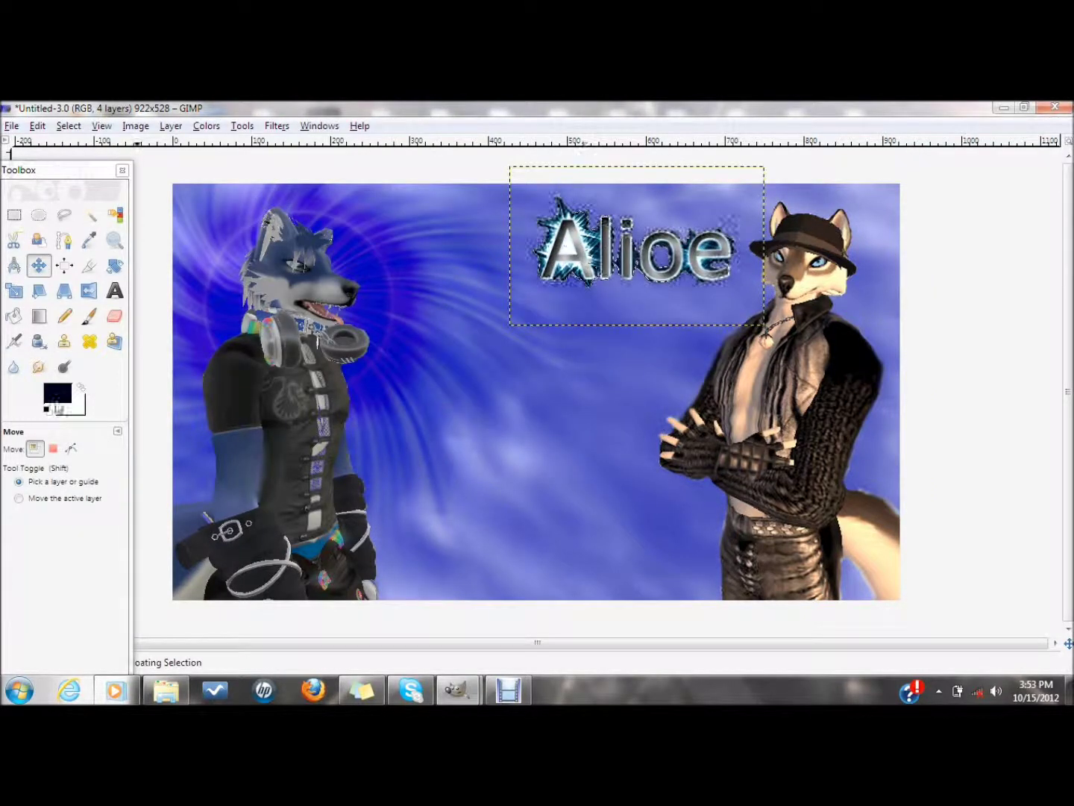
pyautogui.click(39, 367)
pyautogui.click(89, 215)
pyautogui.click(249, 167)
# - Set the Smudge tool to brush scale 2.59 and opacity 69.8, and switch to the Blur / Sharpen tool
pyautogui.press('s')
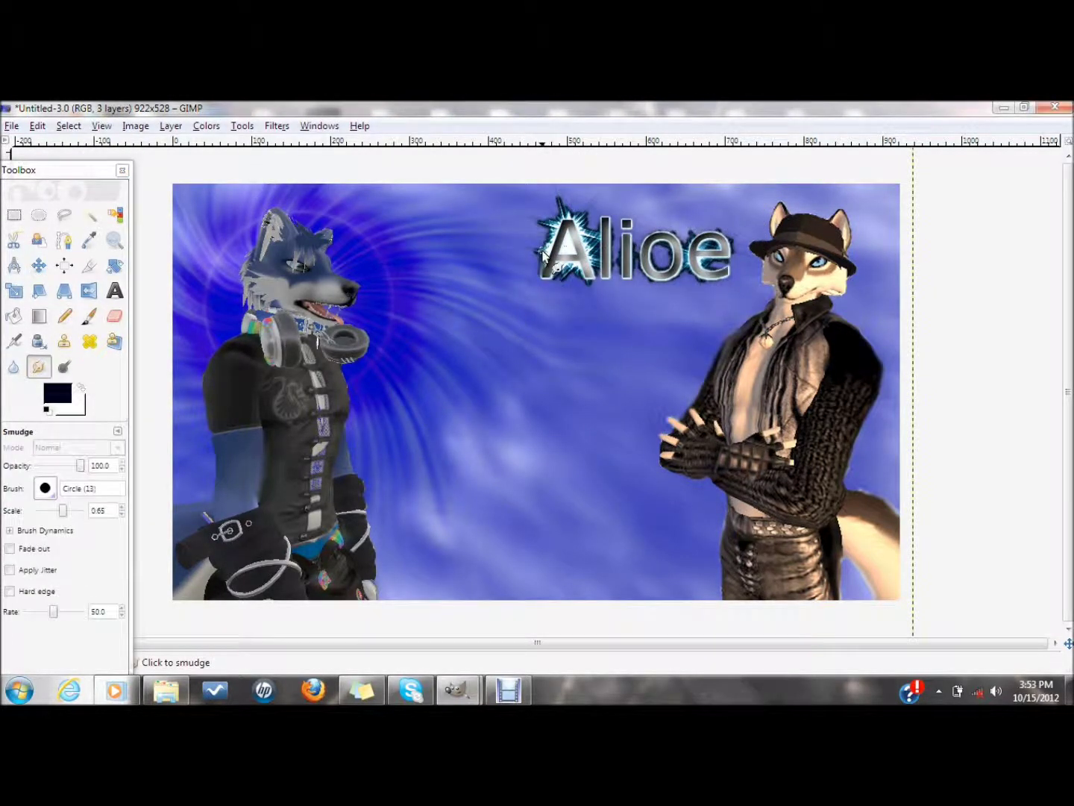
pyautogui.moveTo(64, 511); pyautogui.dragTo(71, 511)
pyautogui.moveTo(79, 467); pyautogui.dragTo(68, 469)
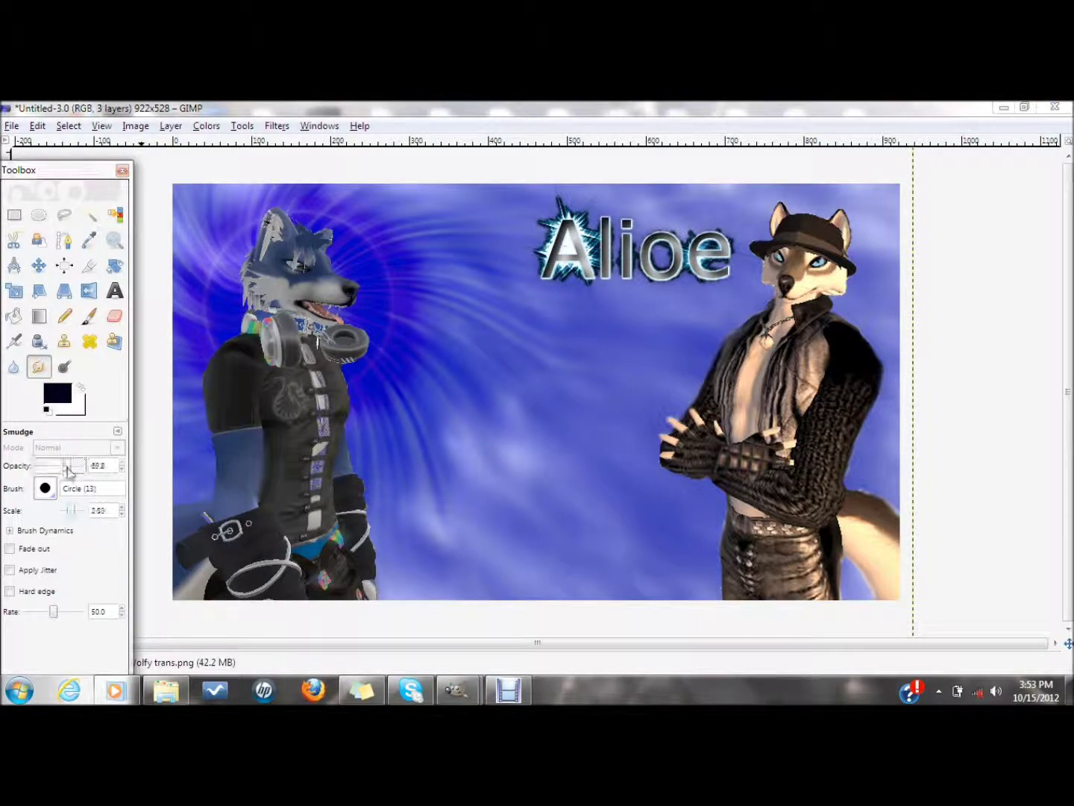
pyautogui.hotkey('shift', 'u')
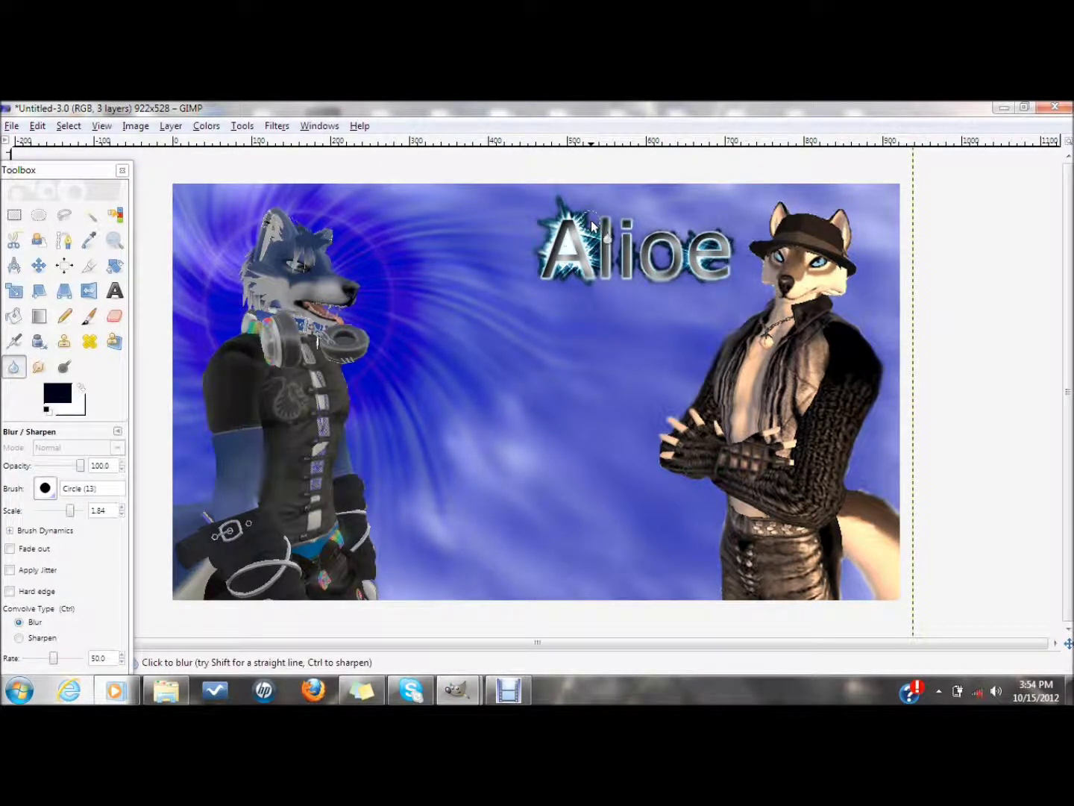
# - Switch to the Wolf logo image, erase its background to transparency and copy the visible logo
pyautogui.click(458, 691)
pyautogui.click(532, 627)
pyautogui.hotkey('shift', 'e')
pyautogui.click(198, 153)
pyautogui.moveTo(346, 307)
pyautogui.click(419, 307)
pyautogui.moveTo(261, 321)
pyautogui.mouseDown()
pyautogui.moveTo(379, 238)
pyautogui.moveTo(176, 171)
pyautogui.mouseUp()
pyautogui.hotkey('ctrl', 'shift', 'c')
pyautogui.click(334, 128)
# - Paste the Wolf logo into the wallpaper and anchor it near the lower edge, beside the blue wolf
pyautogui.hotkey('ctrl', 'v')
pyautogui.click(39, 266)
pyautogui.moveTo(470, 388); pyautogui.dragTo(413, 545)
pyautogui.click(17, 366)
pyautogui.hotkey('ctrl', 'h')
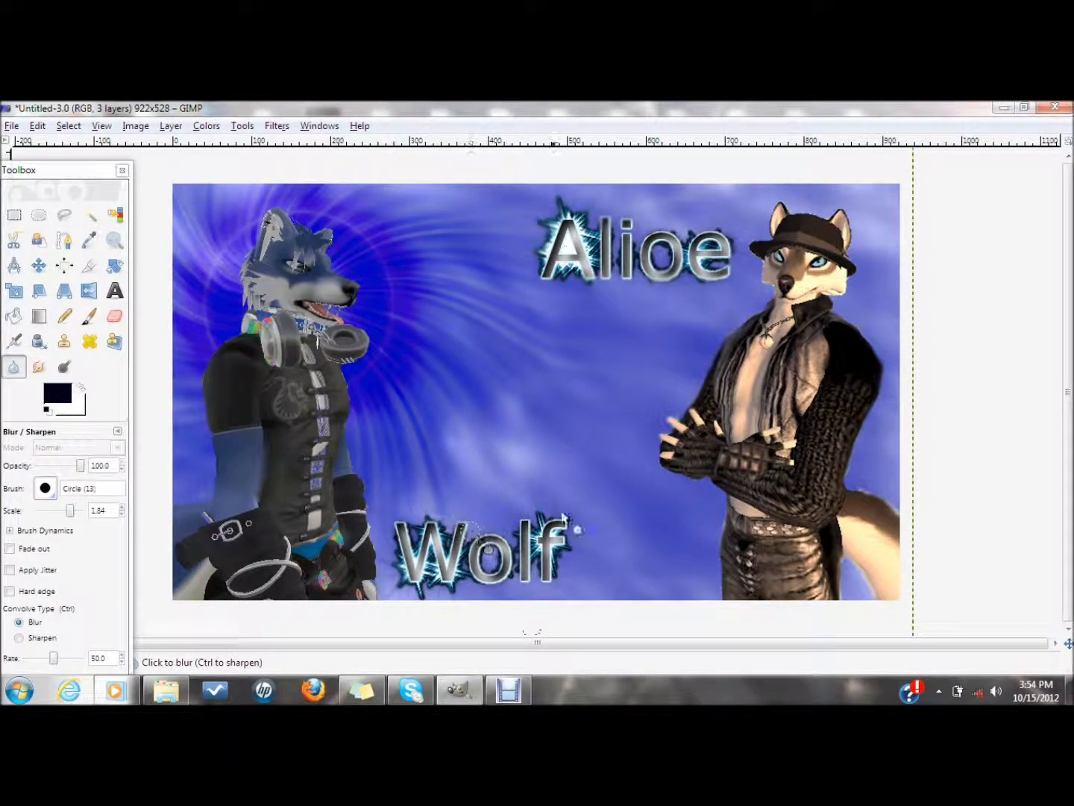